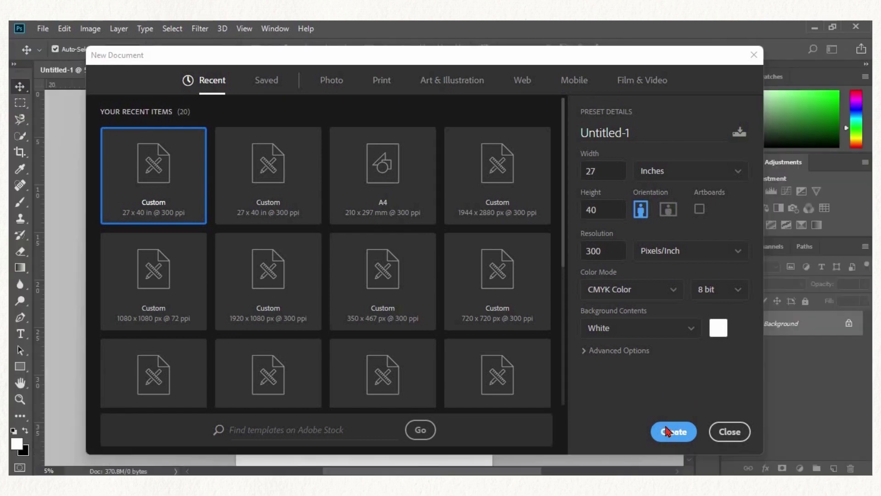
Convert the locked Background layer of the new 27 x 40 inch document into a regular layer
double_click(823, 329)
left_click(546, 169)
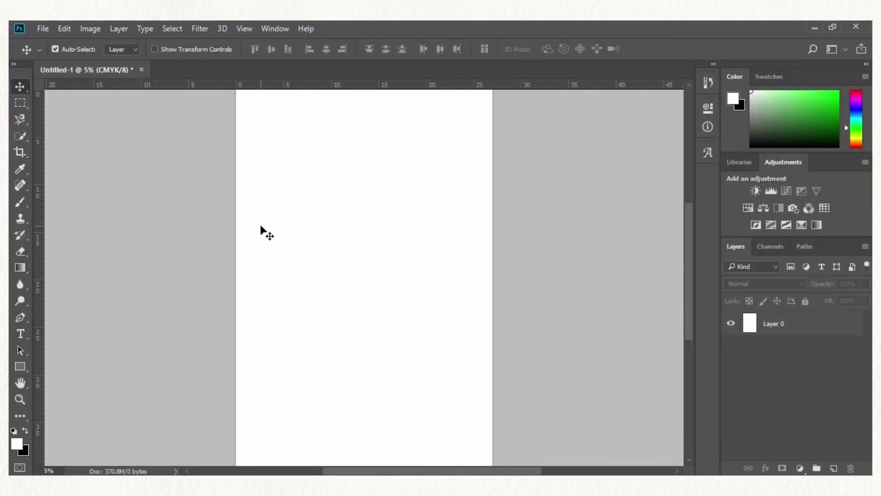
left_click(55, 49)
left_click(46, 29)
left_click(487, 32)
Save the document in Photoshop format in the assets 2 folder as "The Air Show - Movie Poster"
key("ctrl+s")
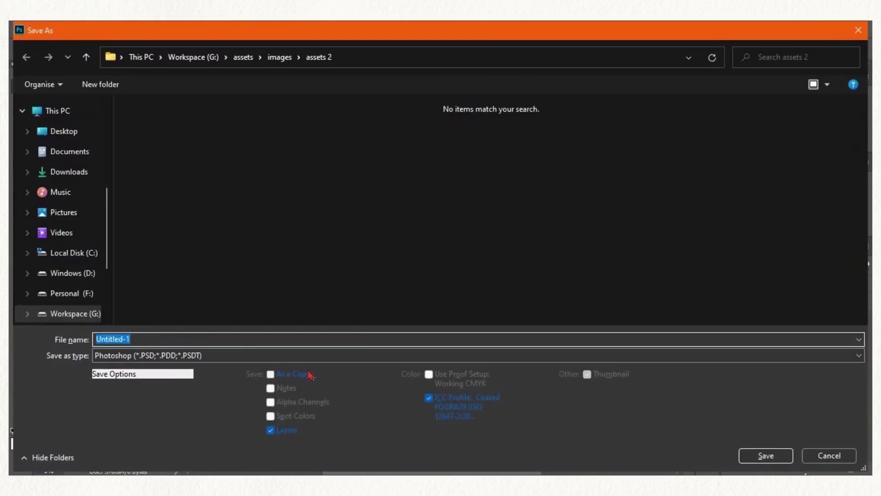
left_click(249, 343)
key("ctrl+a")
key("BackSpace")
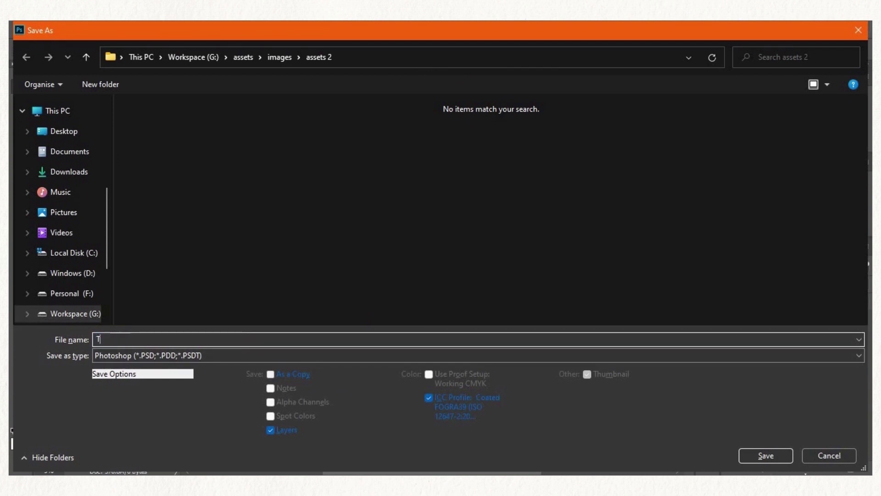
type("The Air Show -  Movie Poster")
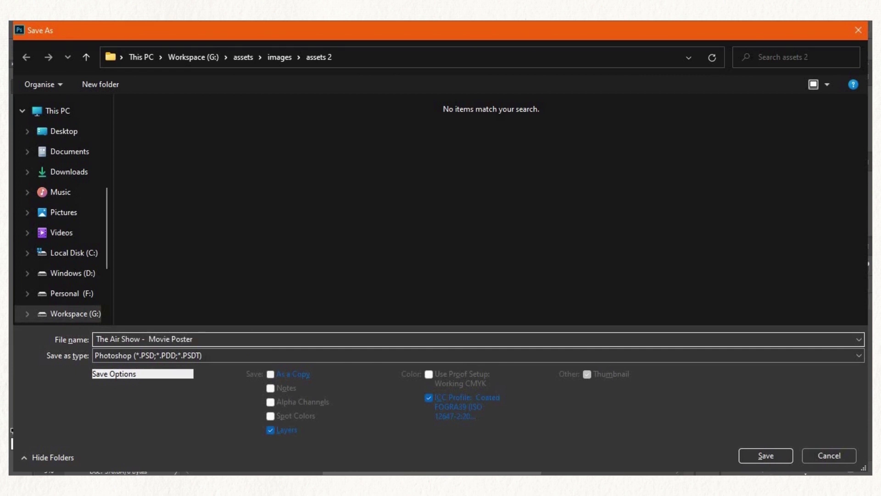
key("Return")
key("Return")
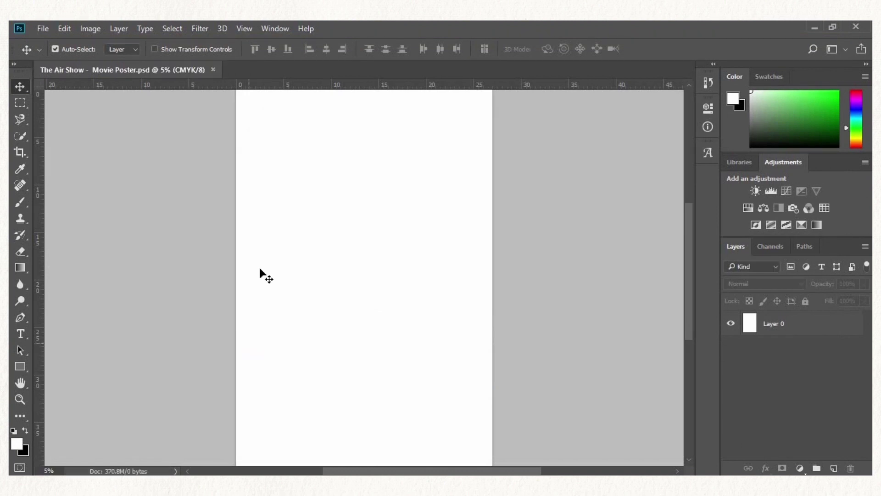
Add guides along all four edges of the canvas
scroll(290, 293, "up", 1)
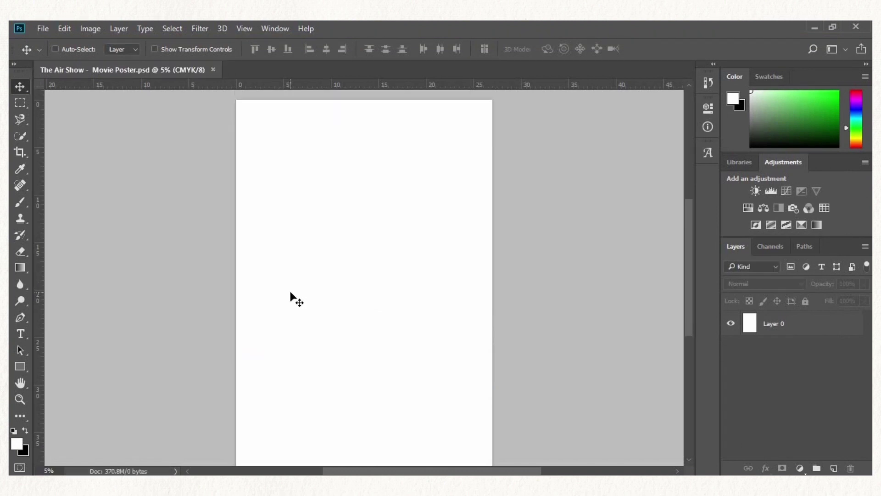
key("ctrl+minus")
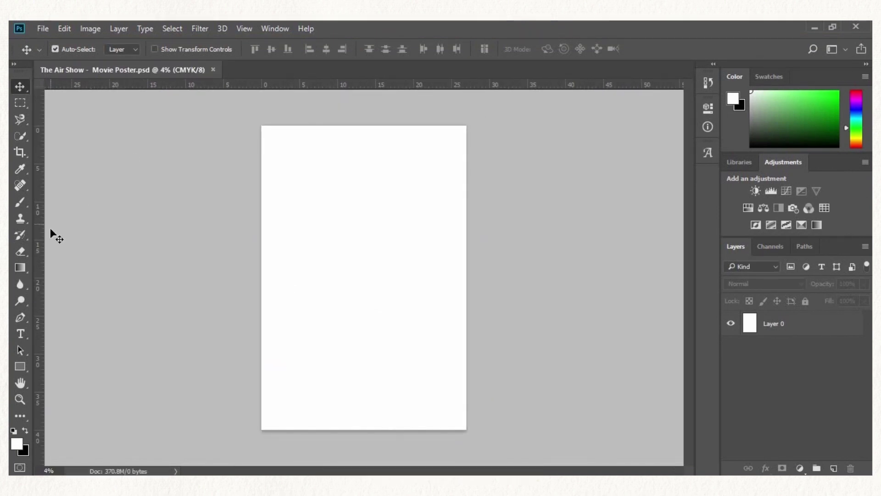
left_click_drag(41, 236, 262, 237)
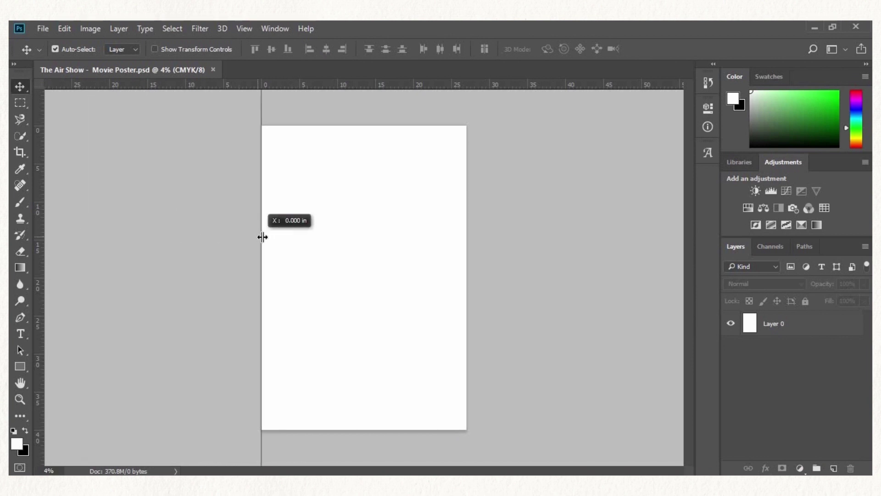
left_click_drag(43, 301, 462, 299)
left_click_drag(390, 87, 391, 125)
left_click_drag(388, 199, 383, 430)
Move the four edge guides inward by about 1 inch to mark a margin around the poster
left_click_drag(293, 126, 293, 134)
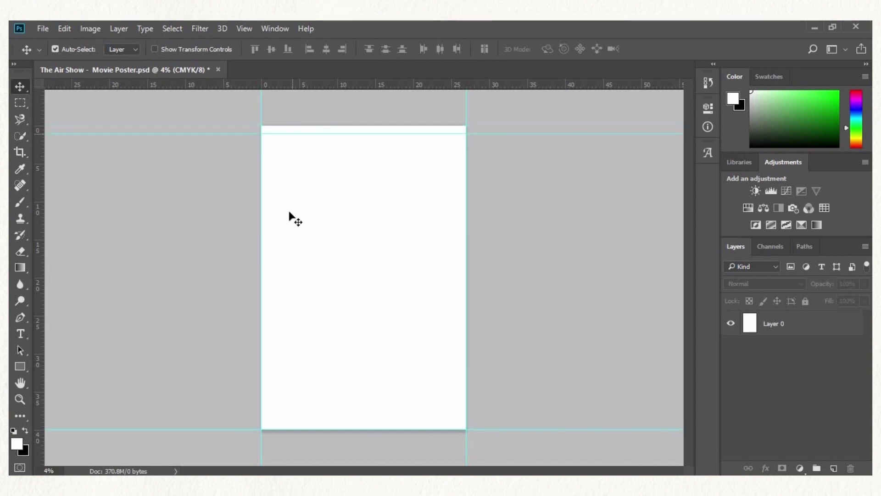
left_click_drag(265, 235, 268, 237)
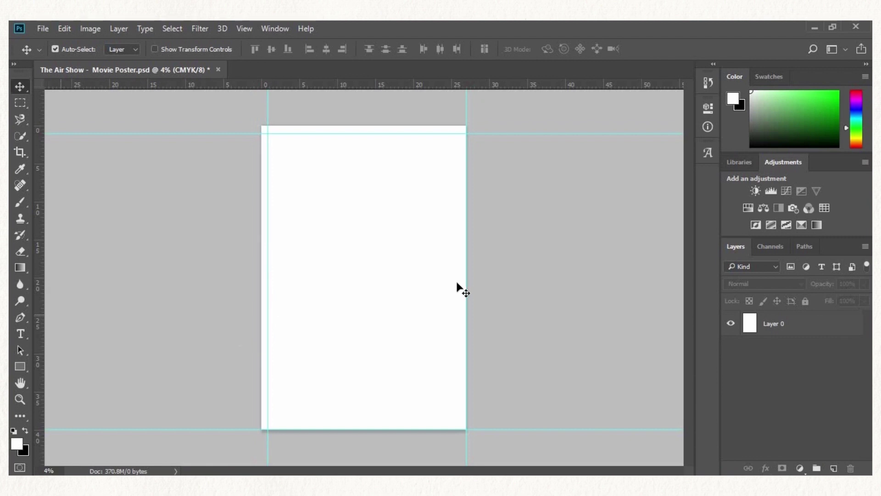
left_click_drag(467, 274, 460, 274)
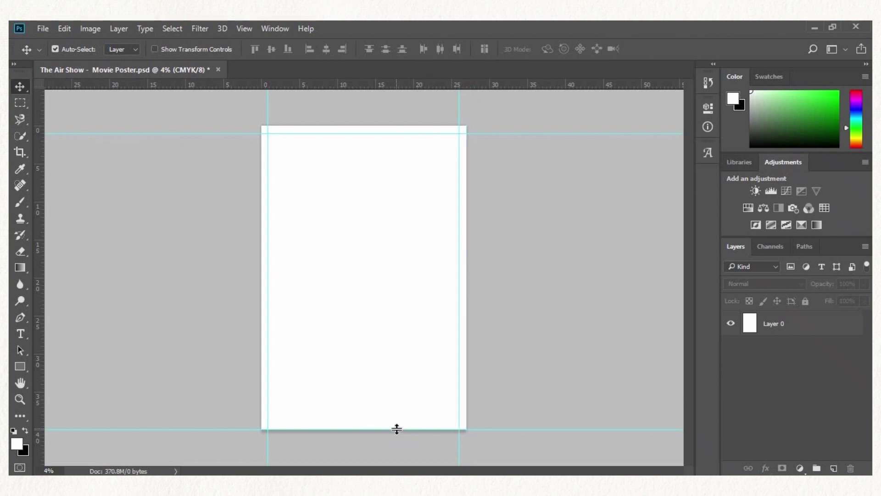
left_click_drag(396, 421, 397, 422)
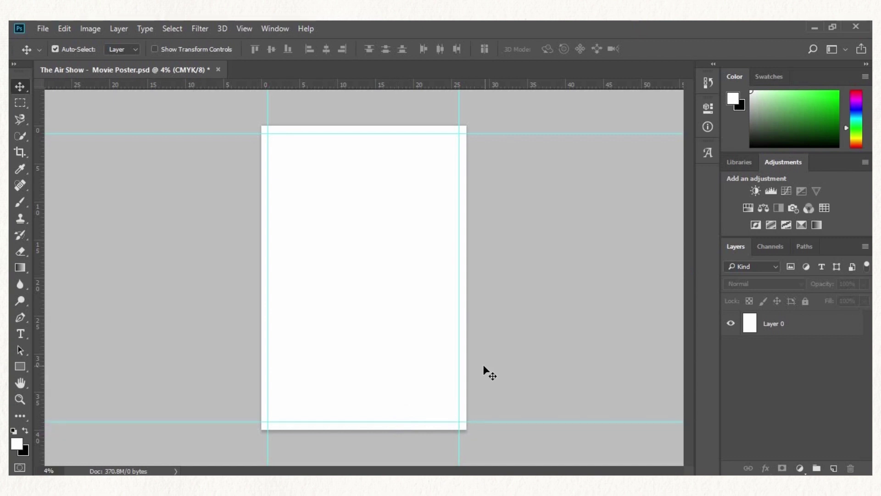
Place pexels-lisa-fotios-1414573 as a linked image and enlarge it to about 70% so it covers the whole canvas
left_click(42, 29)
left_click(87, 276)
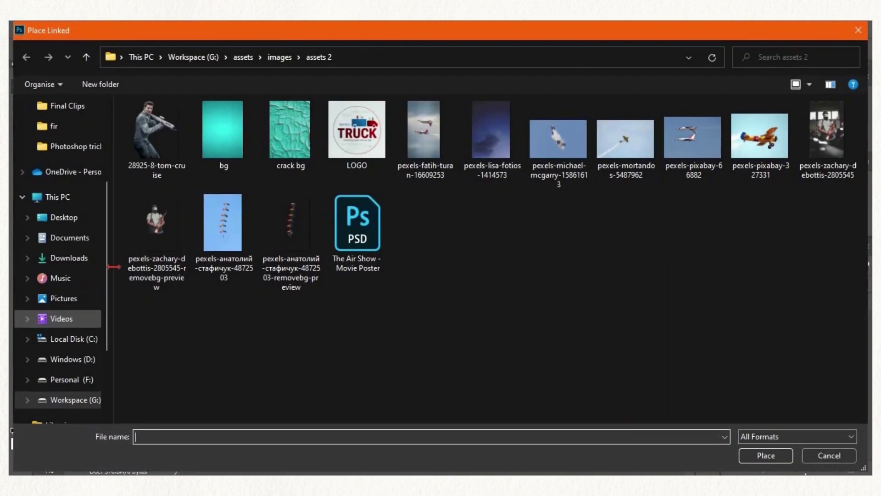
left_click(491, 133)
left_click(763, 460)
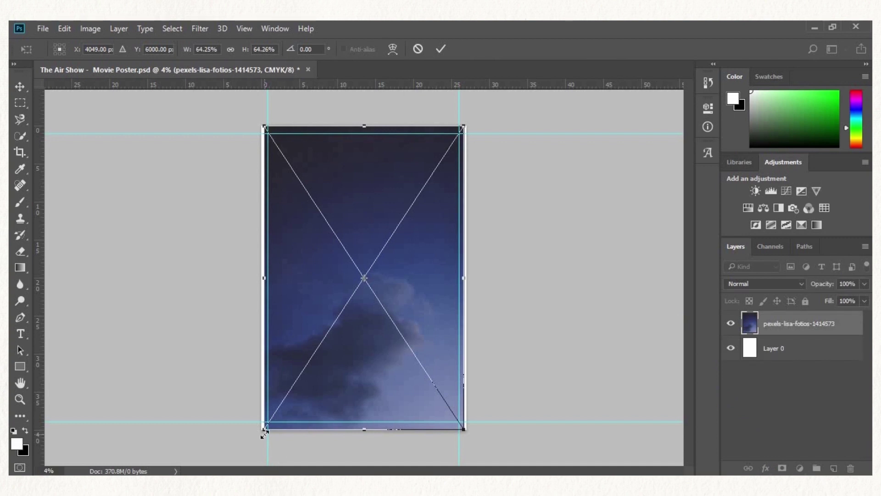
mouse_move(264, 439)
left_mouse_down()
mouse_move(259, 450)
mouse_move(269, 404)
mouse_move(255, 452)
left_mouse_up()
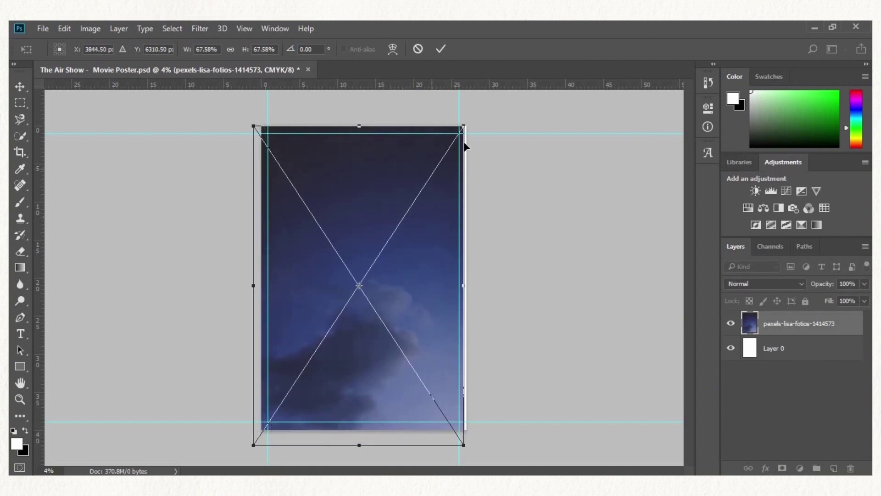
left_click_drag(465, 128, 474, 115)
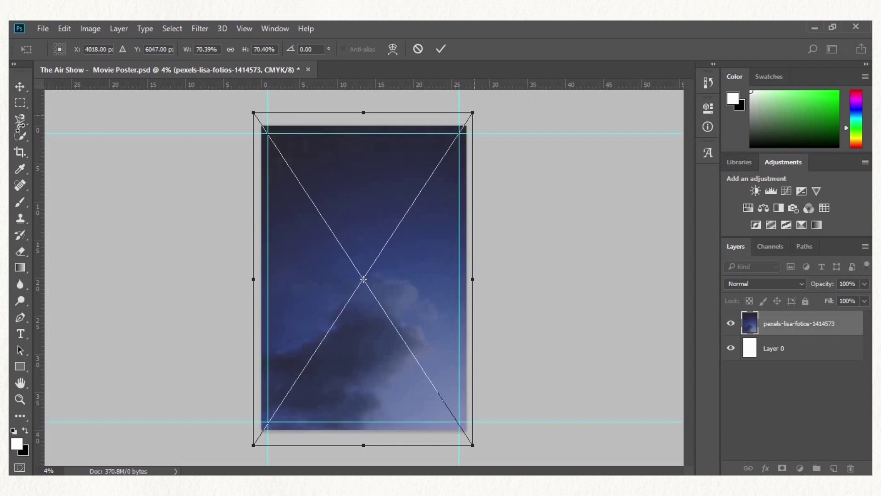
left_click(20, 86)
left_click(389, 207)
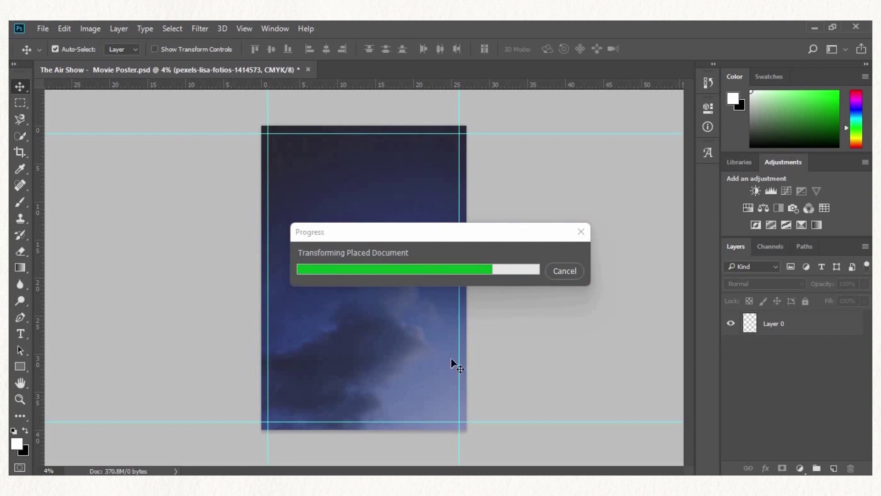
Place the bg image as a linked file and scale it to about 359% so it covers the whole canvas
left_click(43, 29)
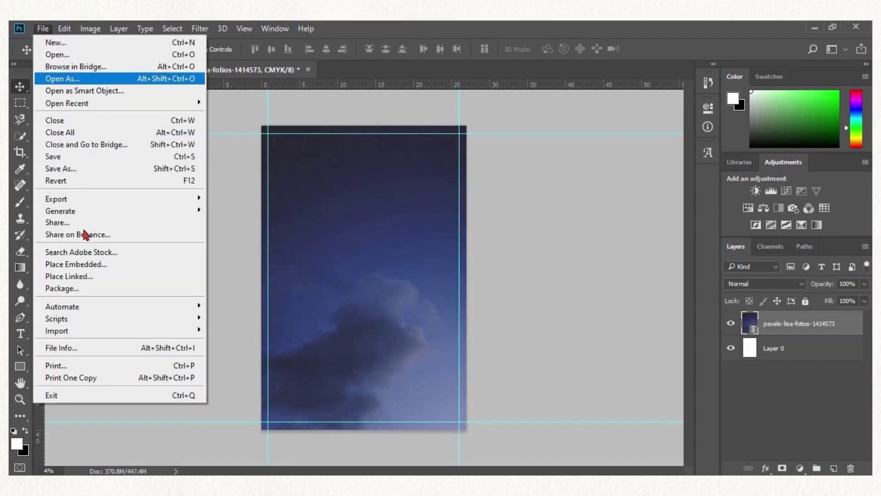
left_click(92, 277)
left_click(223, 133)
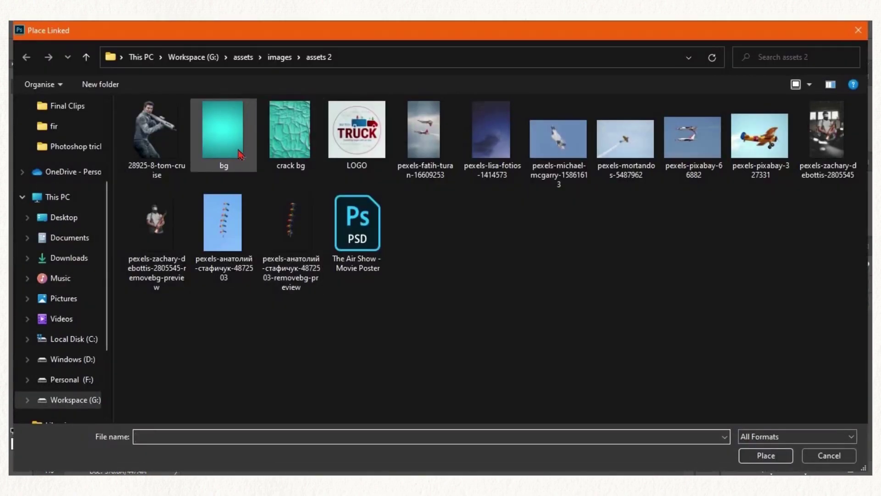
left_click(766, 456)
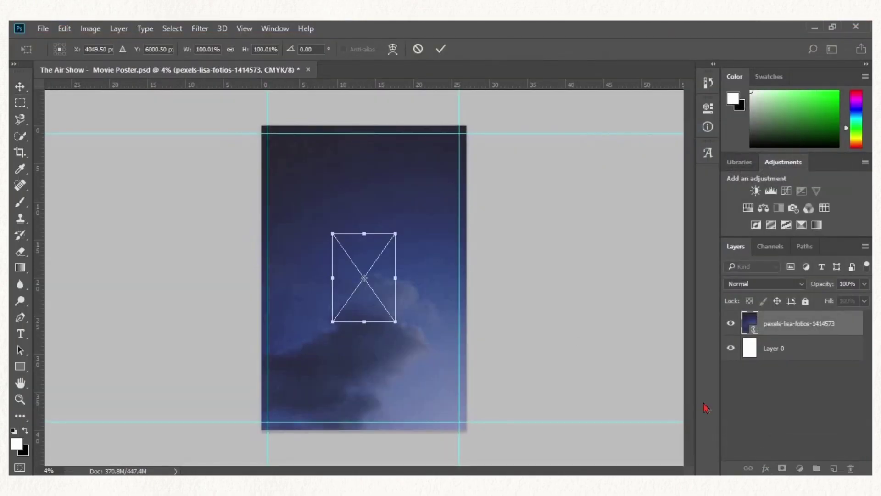
left_click_drag(332, 235, 253, 121)
left_click_drag(395, 322, 492, 433)
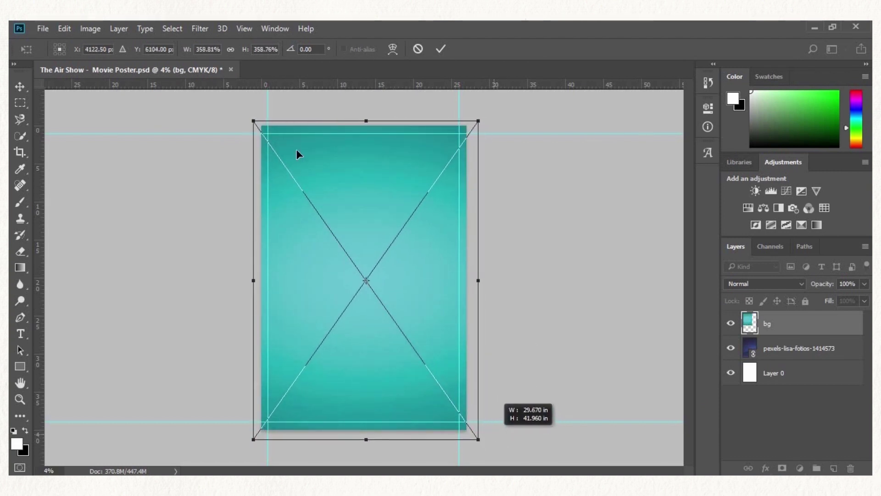
left_click(20, 86)
left_click(392, 207)
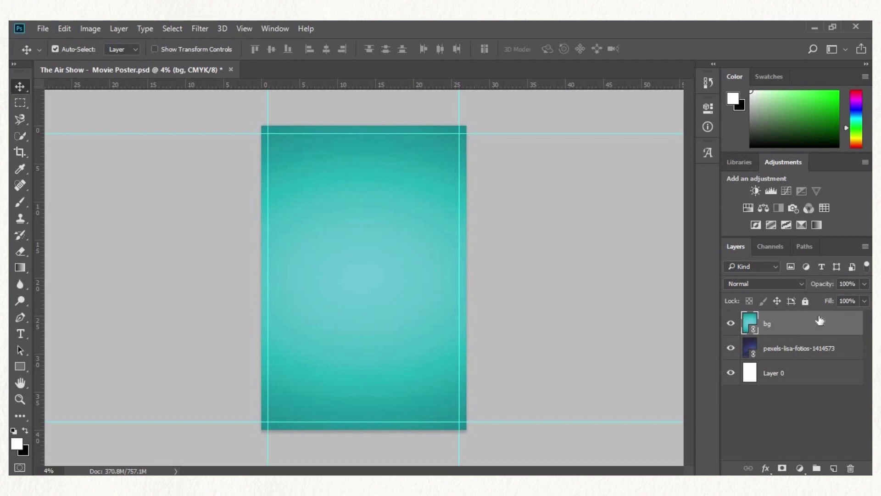
Try several opacities for the bg layer from 90% downward and set it to 55%
left_click(850, 284)
key("BackSpace")
type("90")
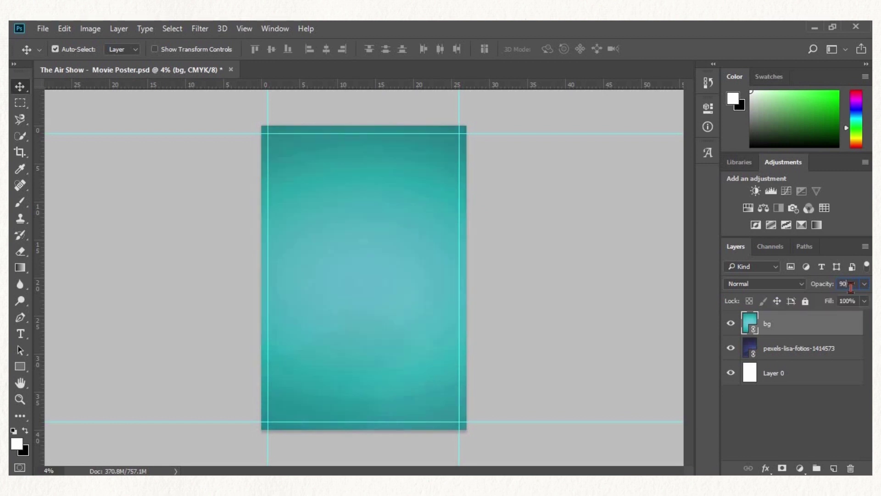
key("BackSpace")
key("BackSpace")
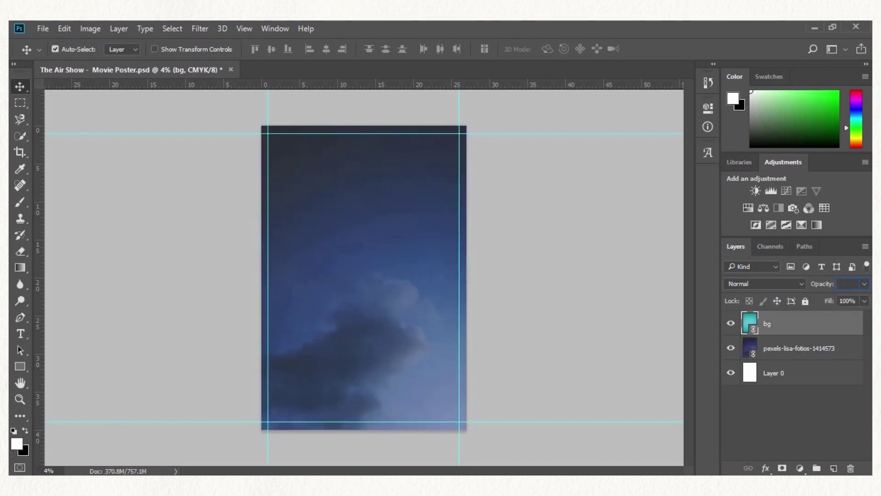
type("80")
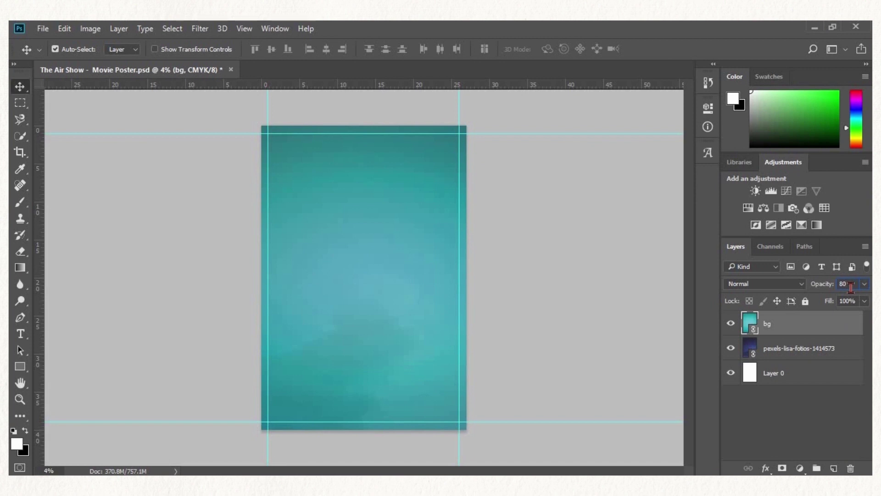
key("BackSpace")
type("7")
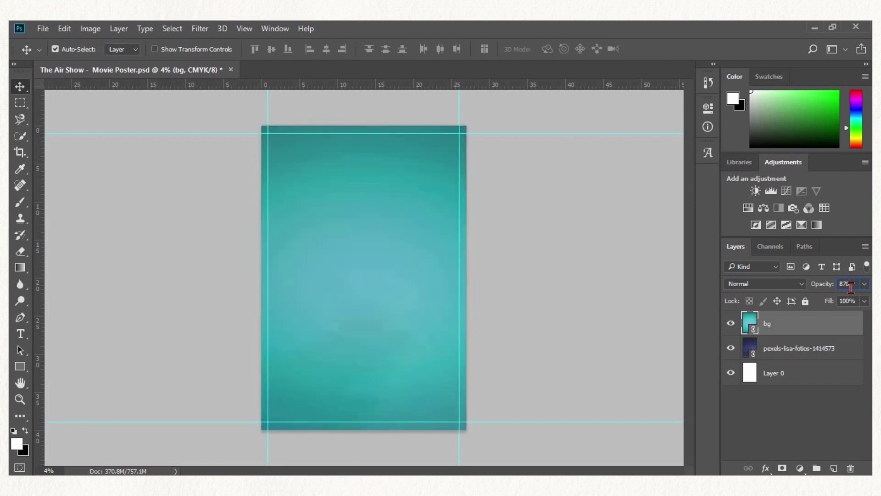
key("BackSpace")
key("BackSpace")
type("70")
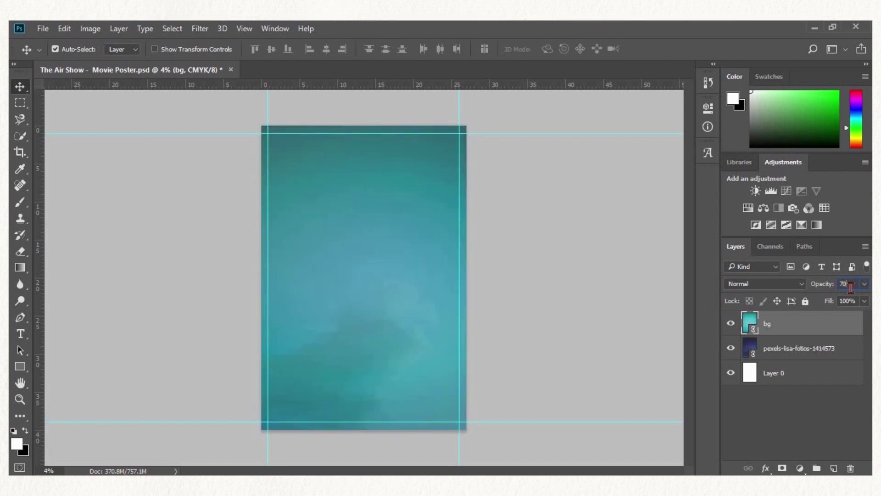
key("BackSpace")
key("BackSpace")
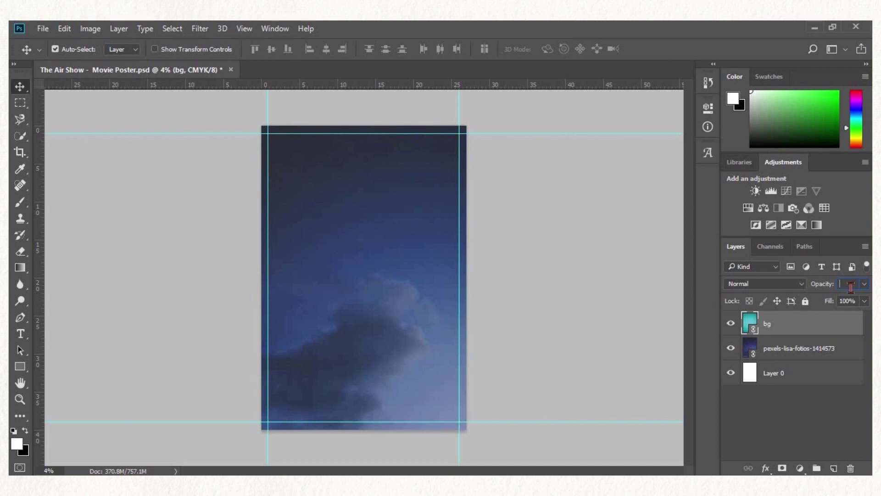
type("65")
key("BackSpace")
key("BackSpace")
type("55")
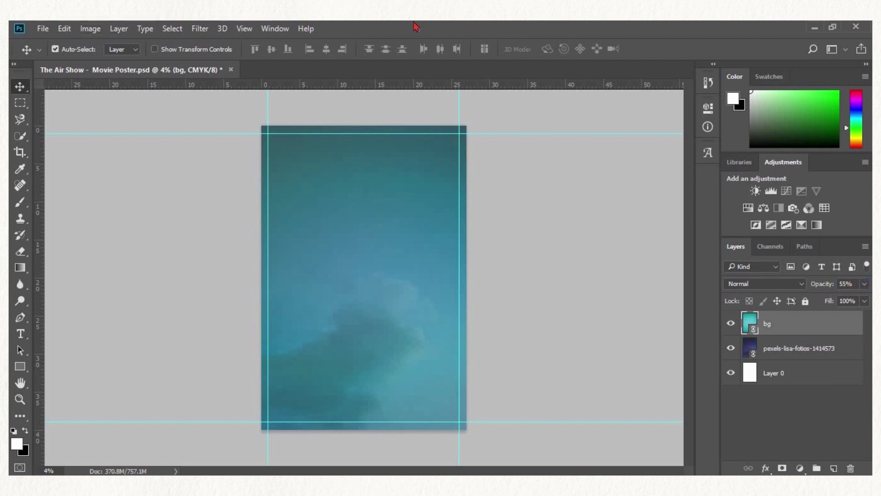
left_click(42, 29)
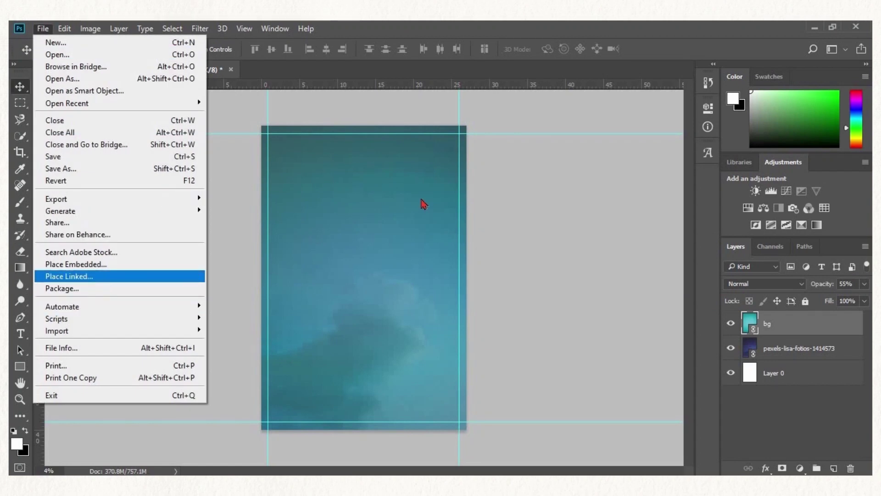
left_click(523, 241)
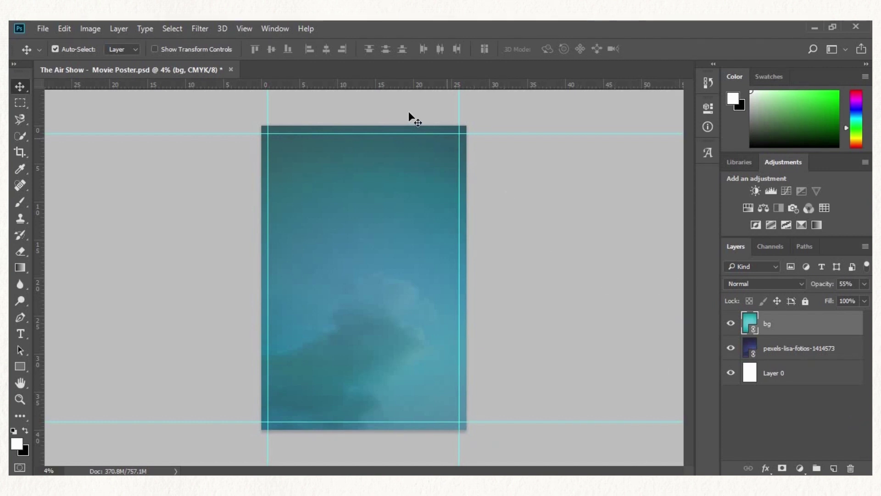
Add two horizontal guides across the poster at about 12 and 27 inches below its upper edge
left_click_drag(403, 85, 403, 139)
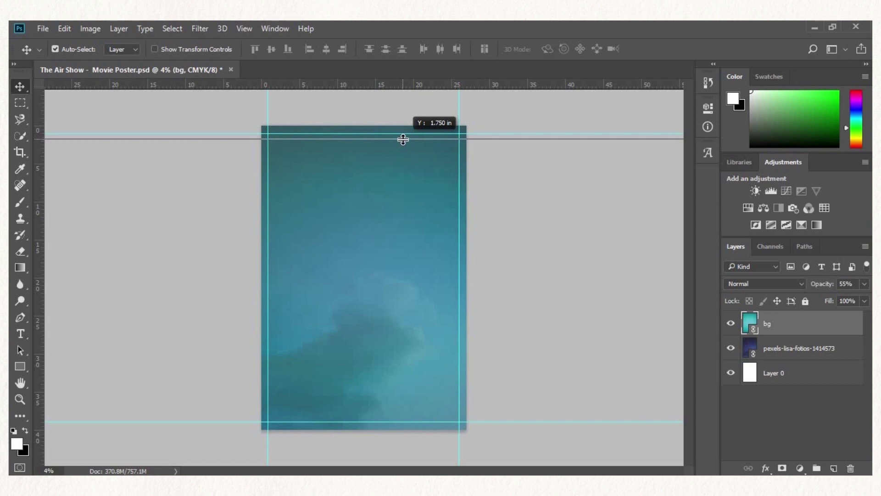
left_click_drag(403, 139, 404, 217)
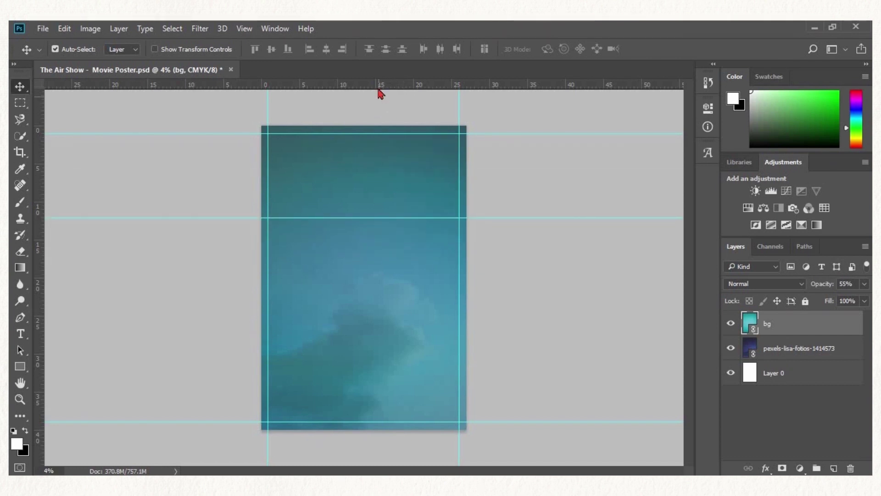
left_click_drag(372, 286, 377, 334)
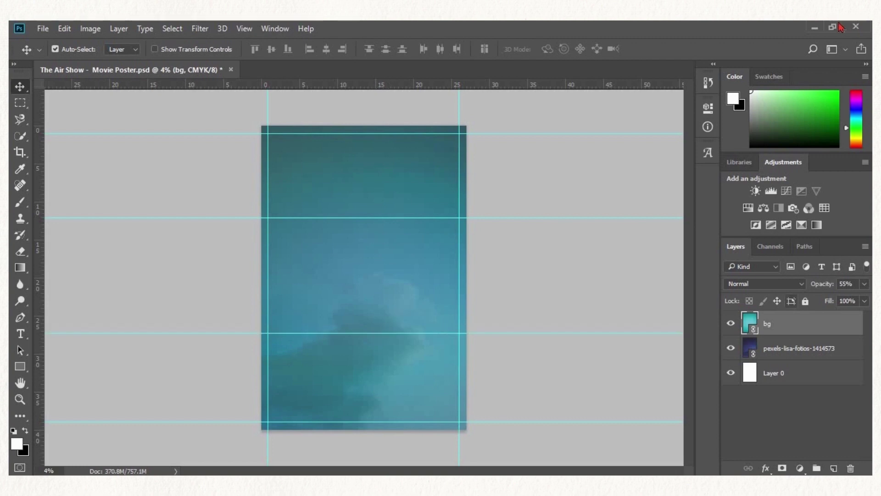
Place the pexels-pixabay-327331 biplane image as a linked file and set its blend mode to Darken
left_click(46, 30)
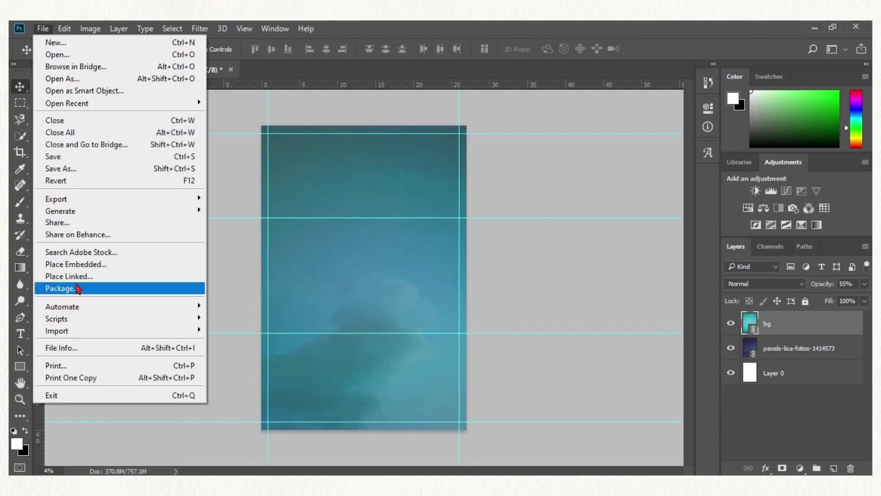
left_click(171, 276)
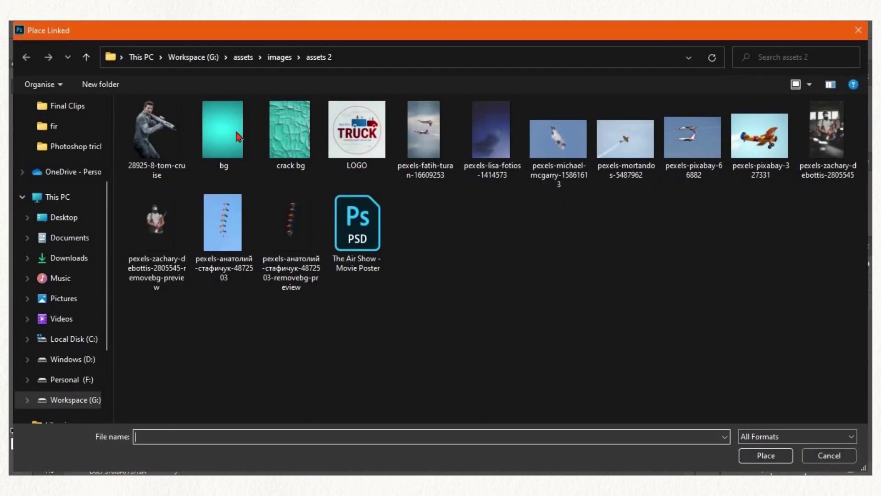
left_click(761, 151)
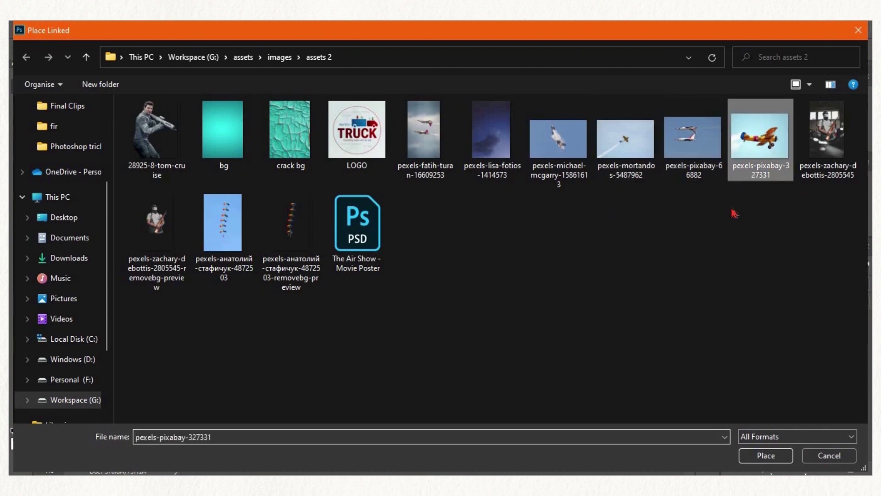
left_click(769, 460)
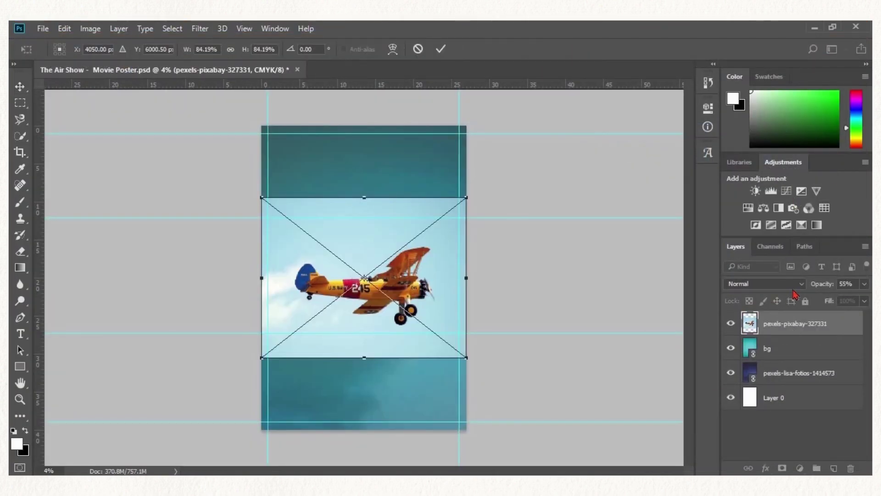
left_click(774, 284)
left_click(753, 61)
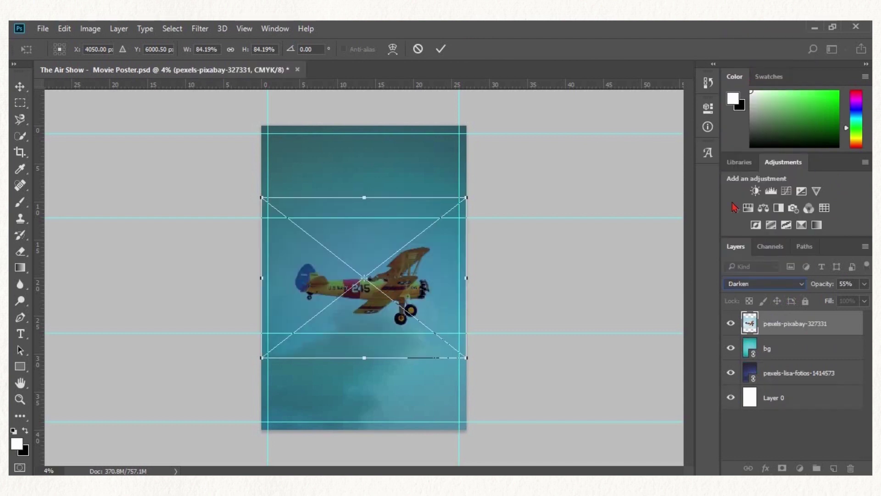
left_click(21, 89)
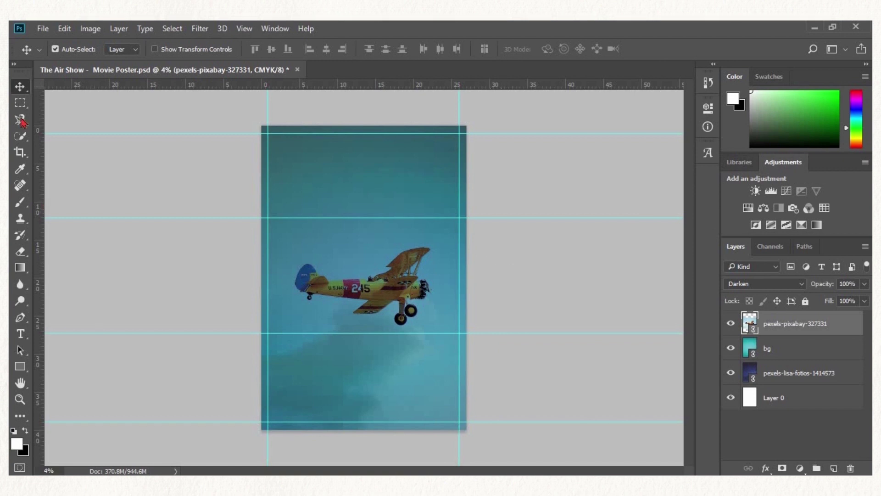
Add the title text THE AIR SHOW in white Trebuchet MS Regular at 21 pt in the poster's upper area
key("t")
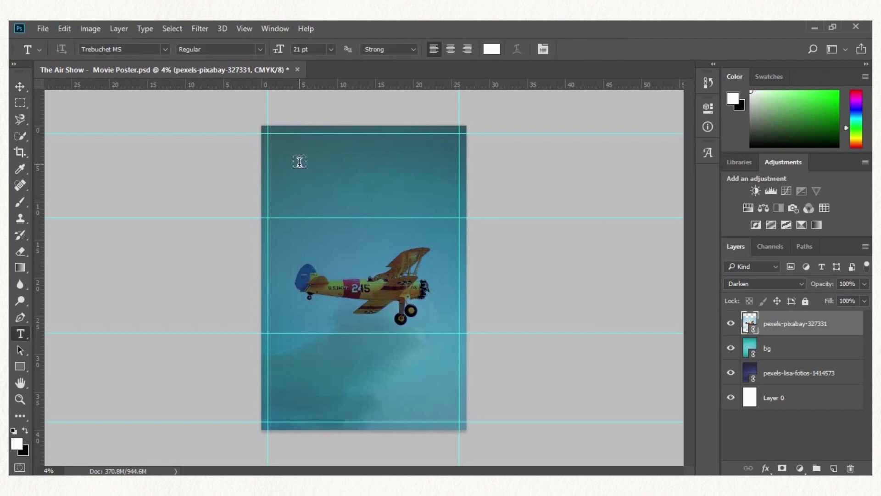
left_click(299, 162)
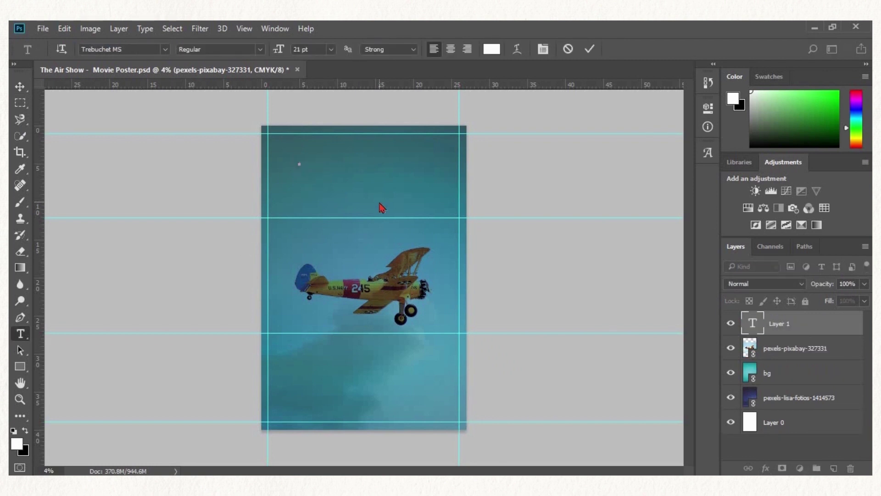
left_click(29, 92)
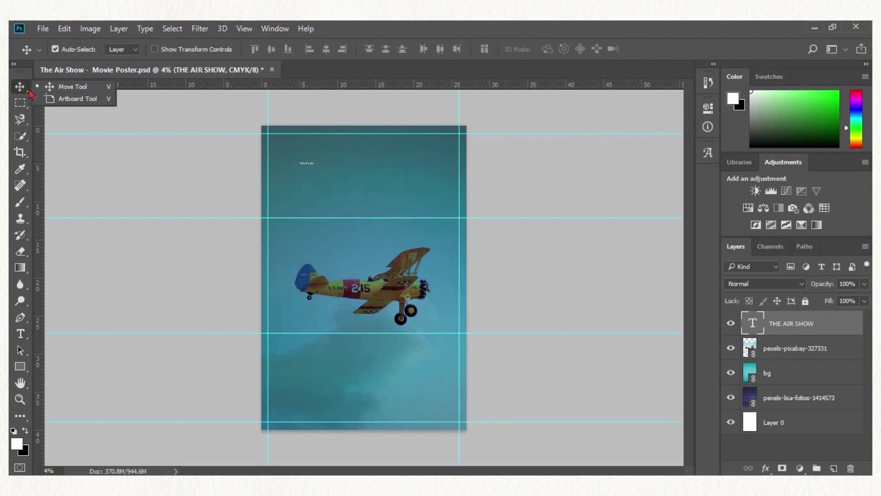
Enlarge the title to about 952% and move it up about 2 inches, centred horizontally on the poster
key("ctrl+t")
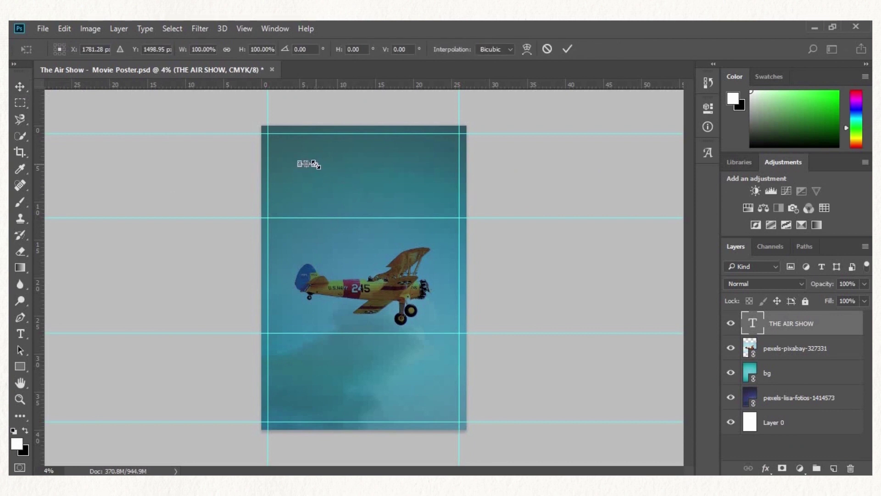
left_click_drag(394, 220, 435, 209)
left_click(20, 87)
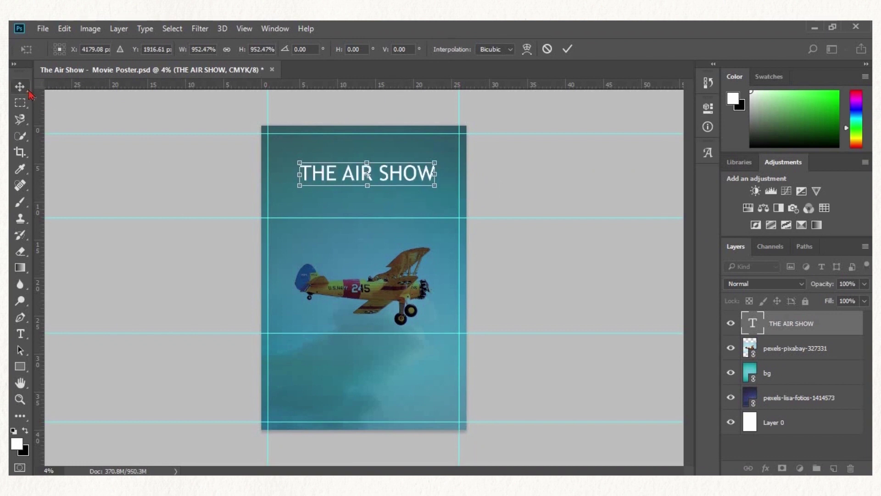
left_click(402, 207)
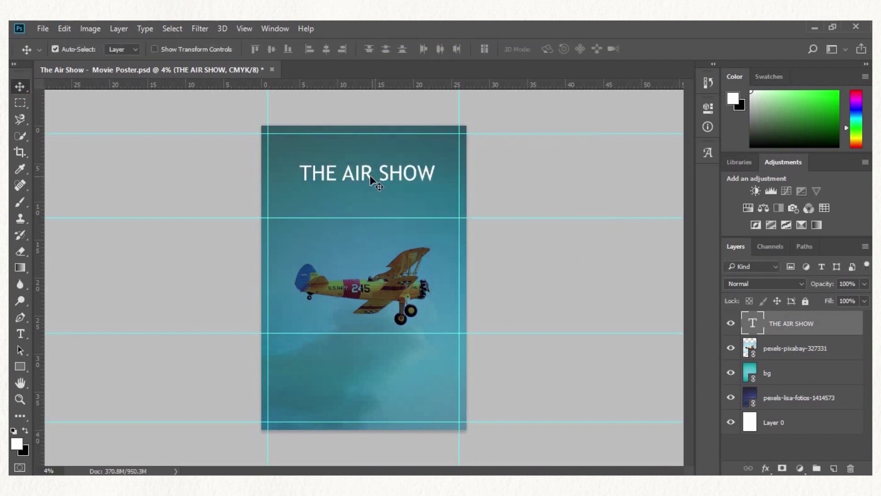
mouse_move(371, 179)
left_mouse_down()
mouse_move(367, 158)
mouse_move(369, 166)
left_mouse_up()
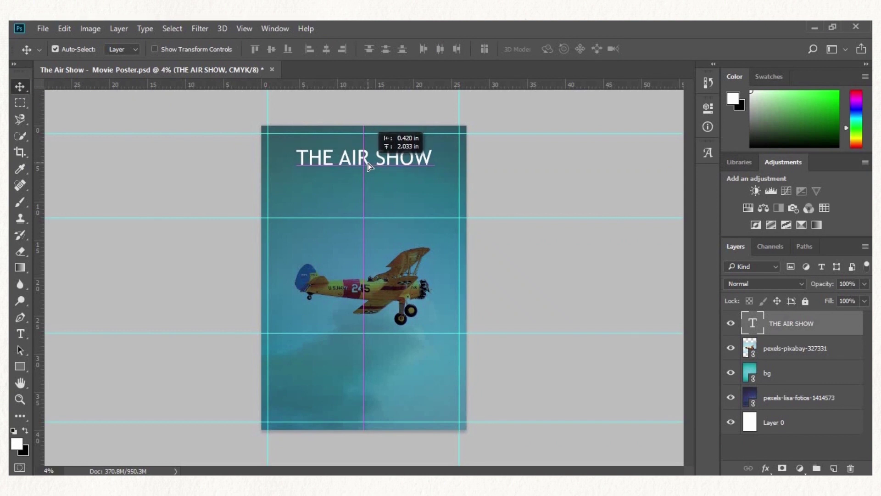
left_click_drag(370, 166, 369, 165)
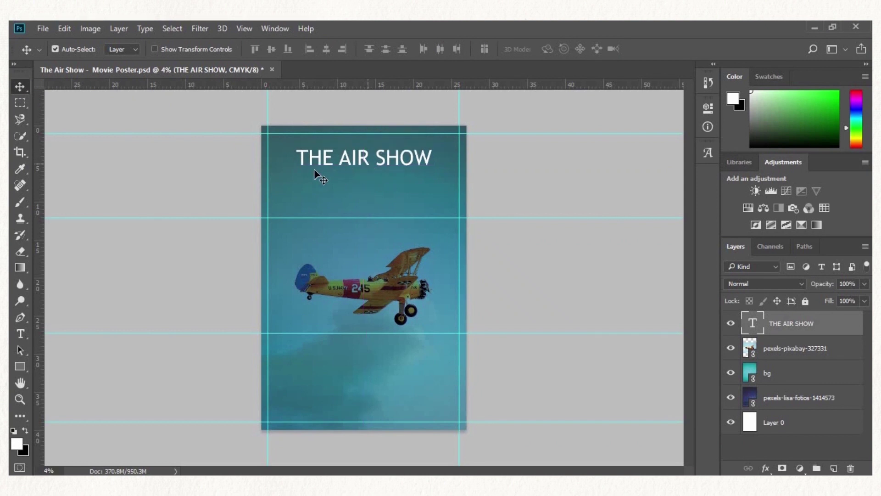
Set the whole title to Bold and re-centre it horizontally on the poster
key("t")
left_click(348, 157)
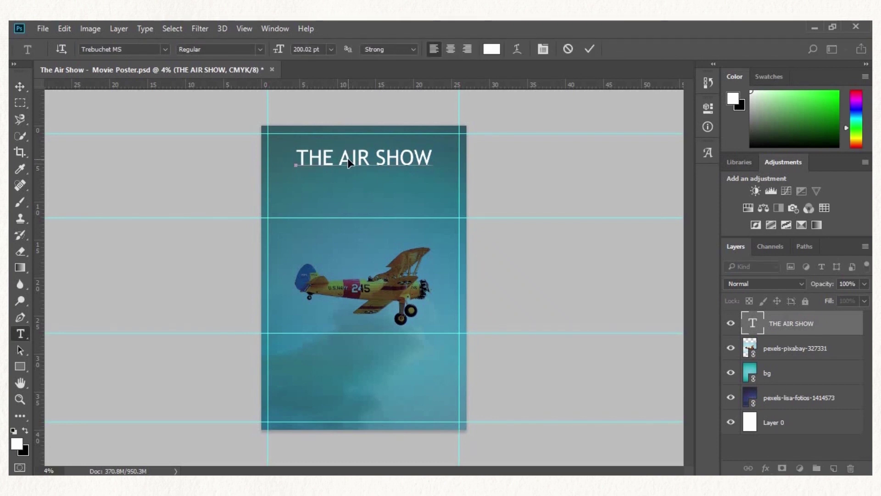
triple_click(348, 158)
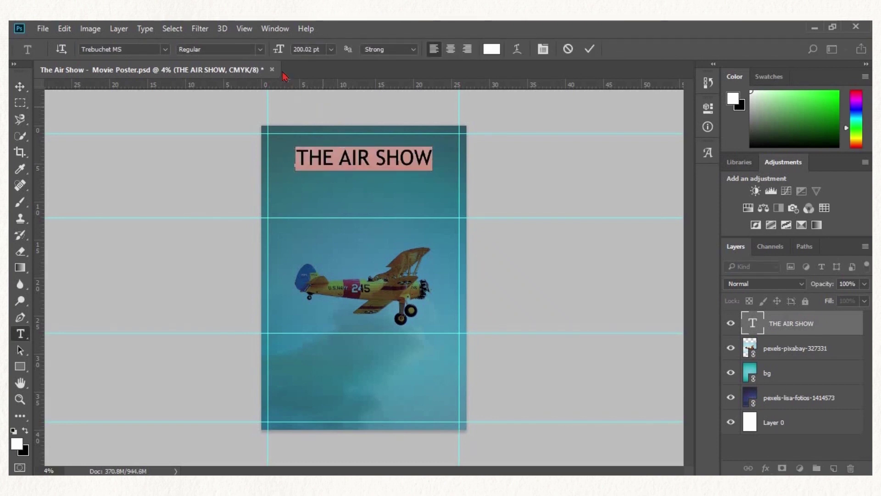
left_click(261, 49)
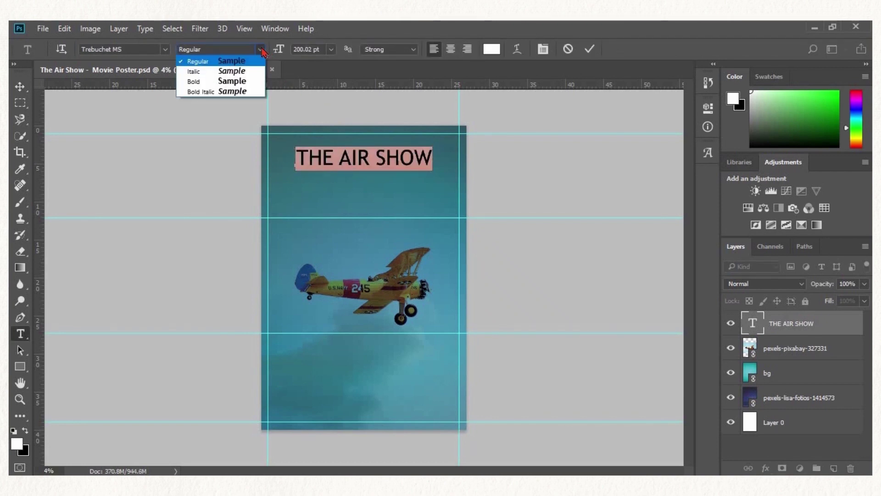
left_click(251, 83)
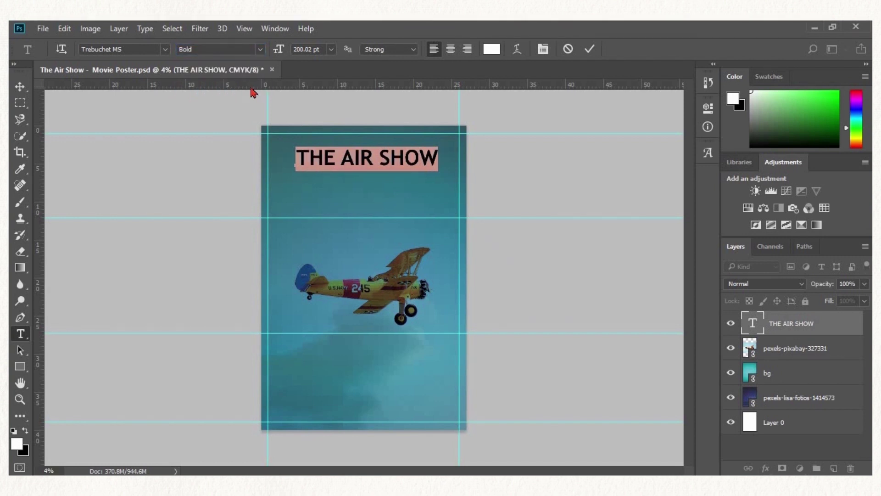
left_click(19, 86)
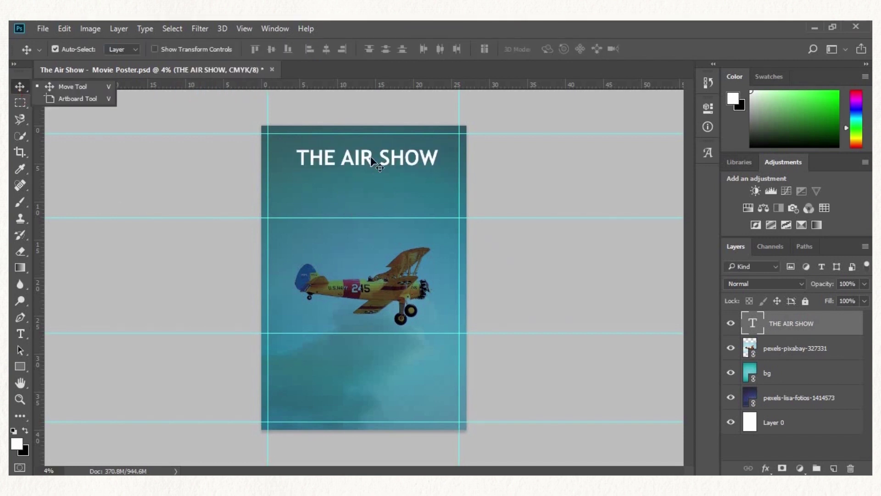
left_click_drag(356, 158, 352, 160)
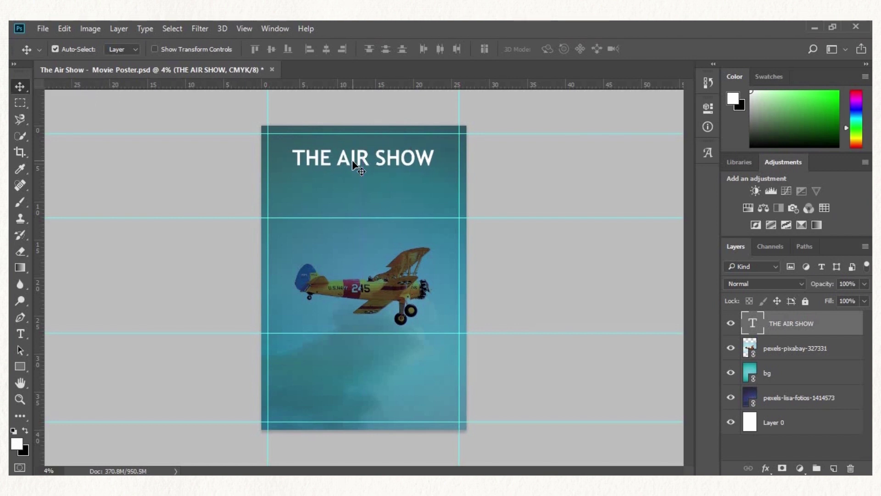
Try font sizes of 300 and 400 pt for the letter A of AIR in the title and set it to 350 pt
key("t")
left_click(351, 162)
key("shift+Left")
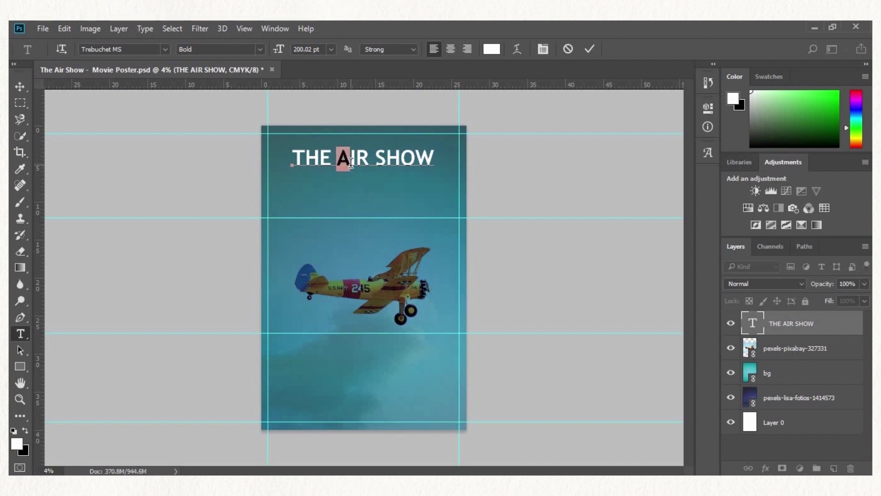
left_click(315, 51)
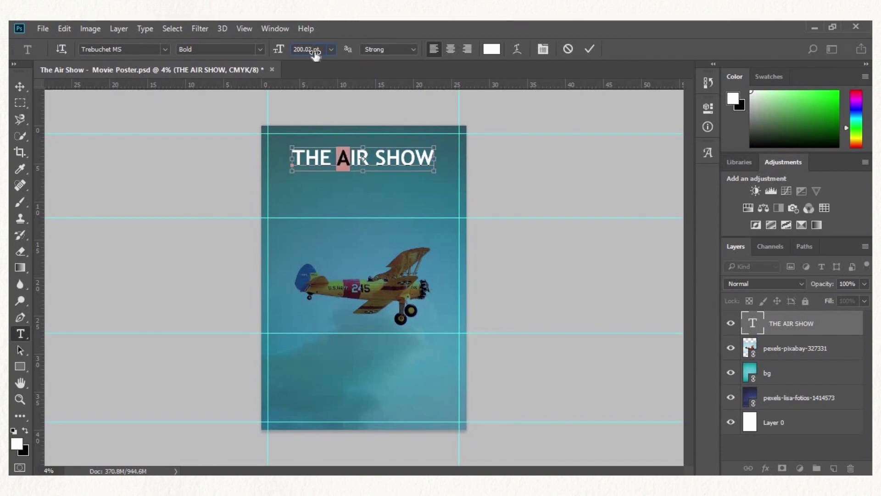
type("300")
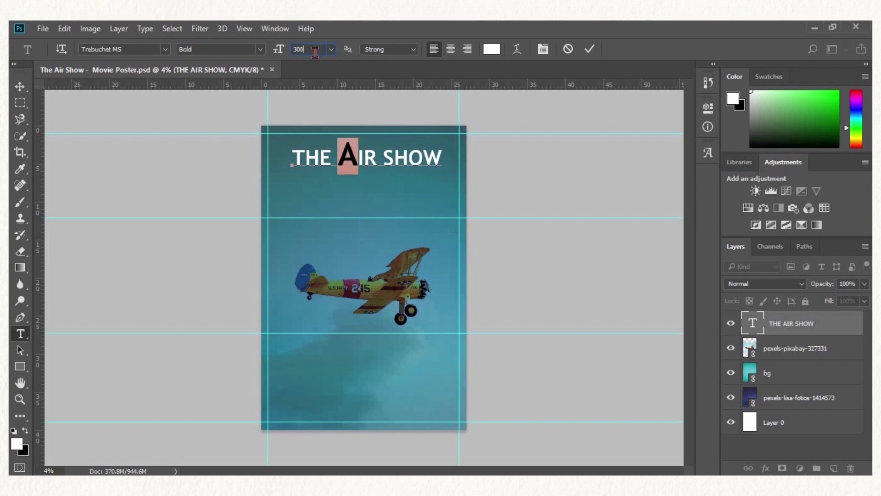
key("BackSpace")
key("BackSpace")
key("BackSpace")
type("400")
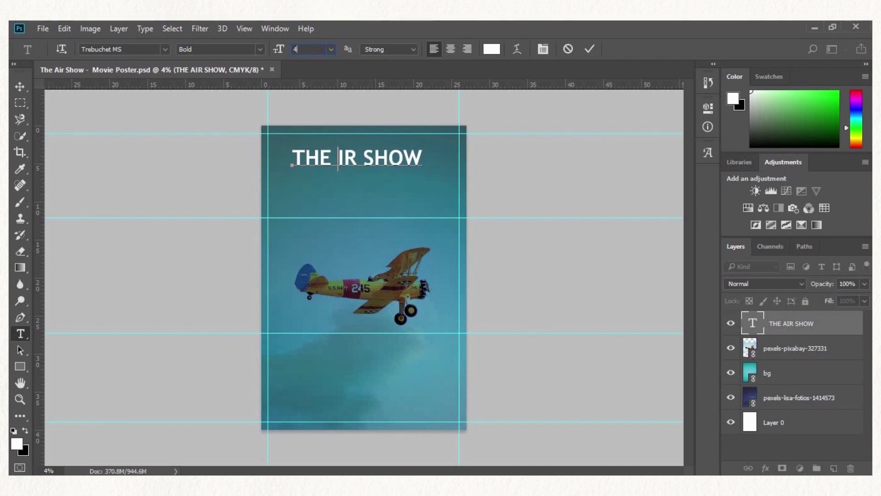
key("BackSpace")
key("BackSpace")
key("BackSpace")
type("350")
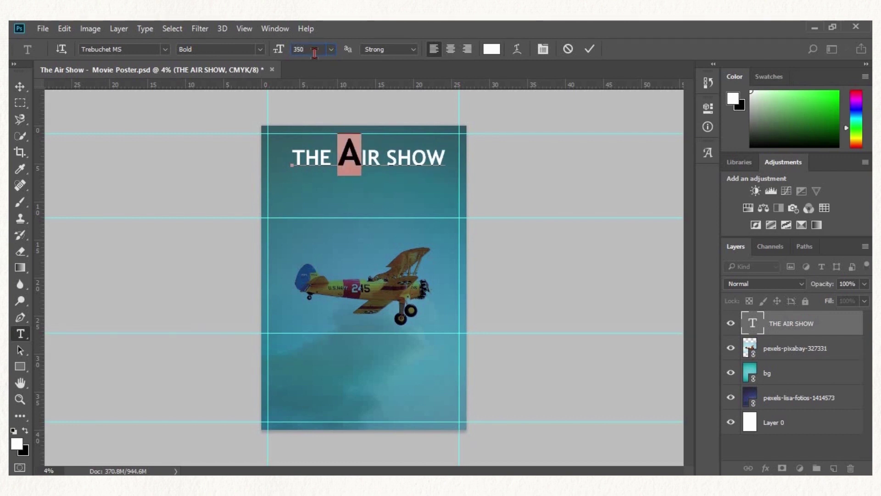
Nudge the title slightly down and toward the poster's left edge to balance its position
left_click(19, 92)
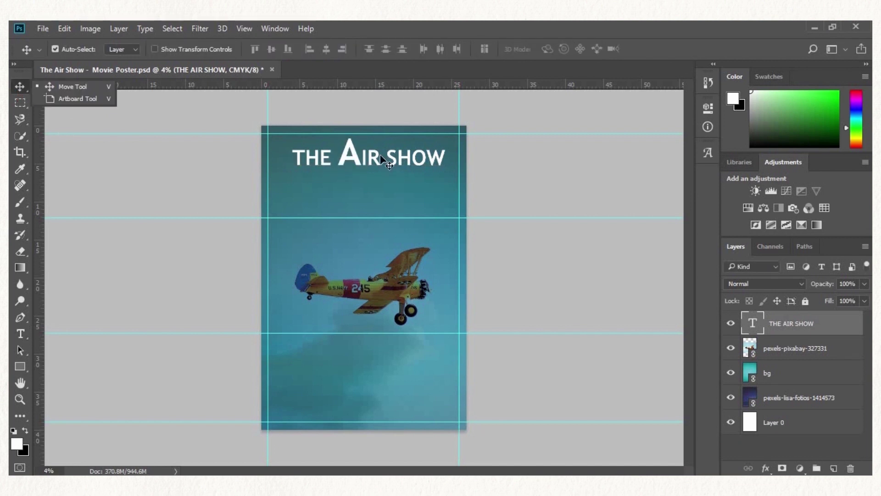
left_click(368, 161)
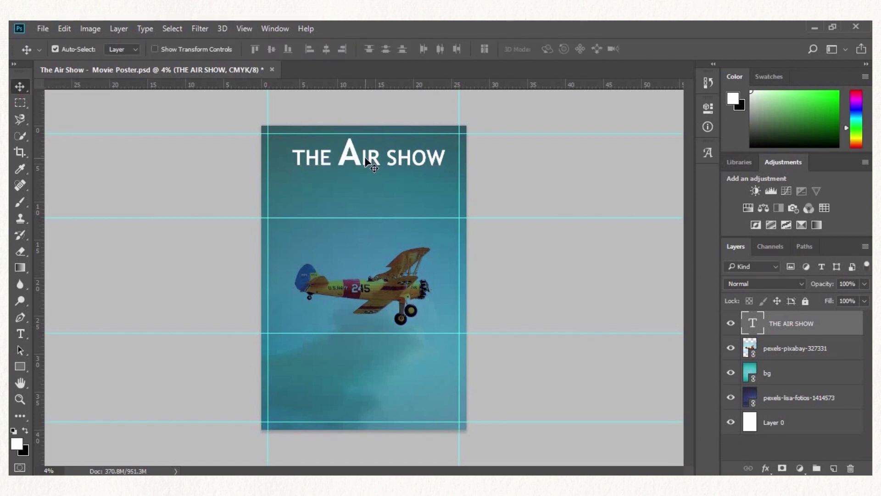
left_click_drag(366, 157, 366, 158)
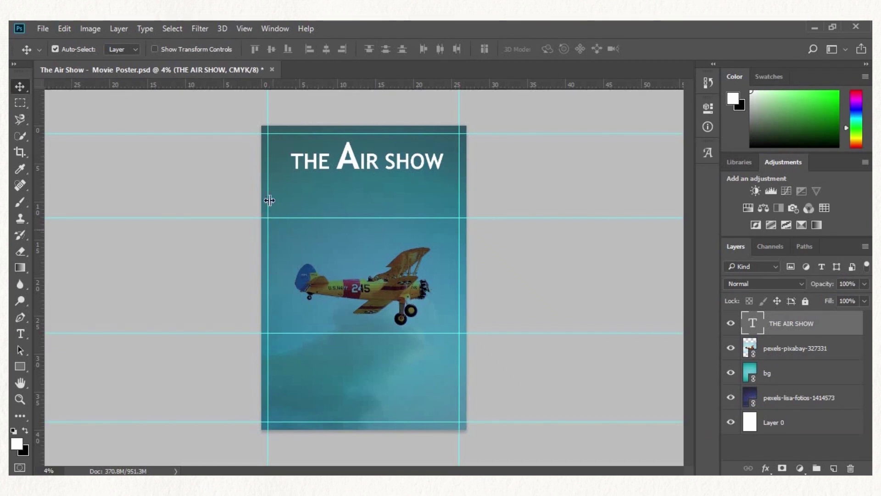
key("t")
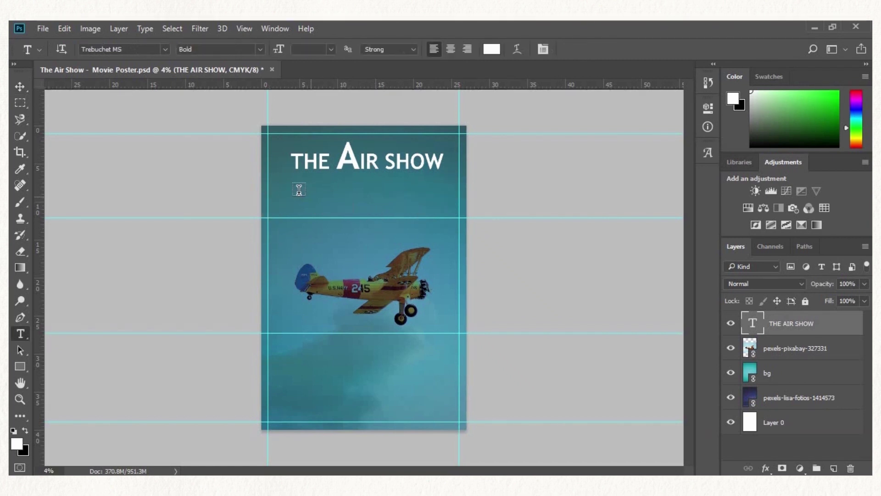
left_click(260, 49)
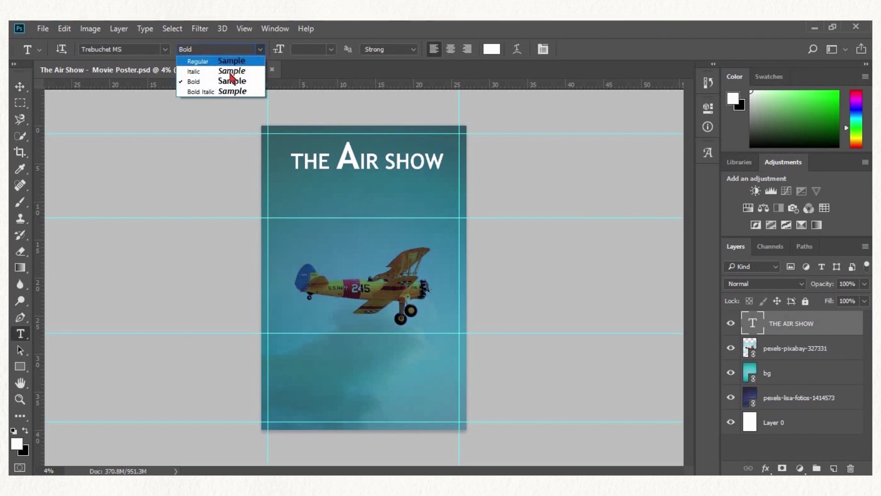
left_click(225, 64)
left_click(19, 86)
key("ctrl+z")
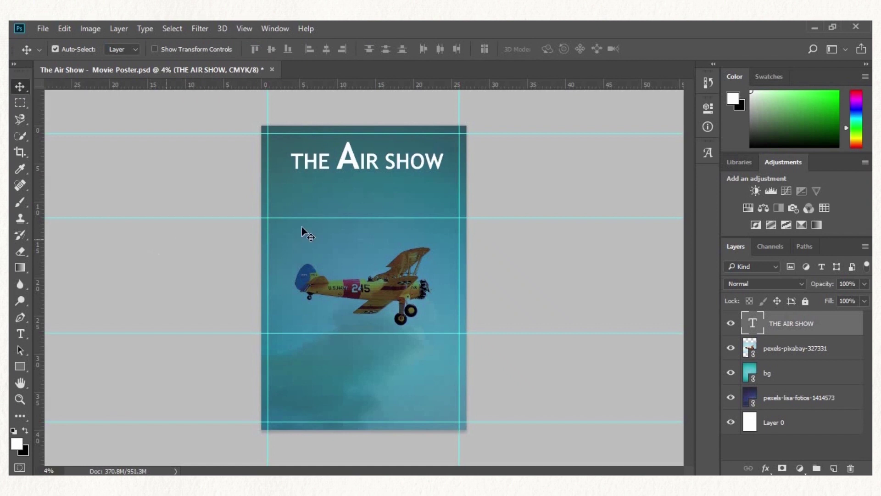
Begin a Trebuchet MS Regular tagline below the title with the letter-spaced text M i s s
left_click(294, 197)
left_click(156, 223)
key("t")
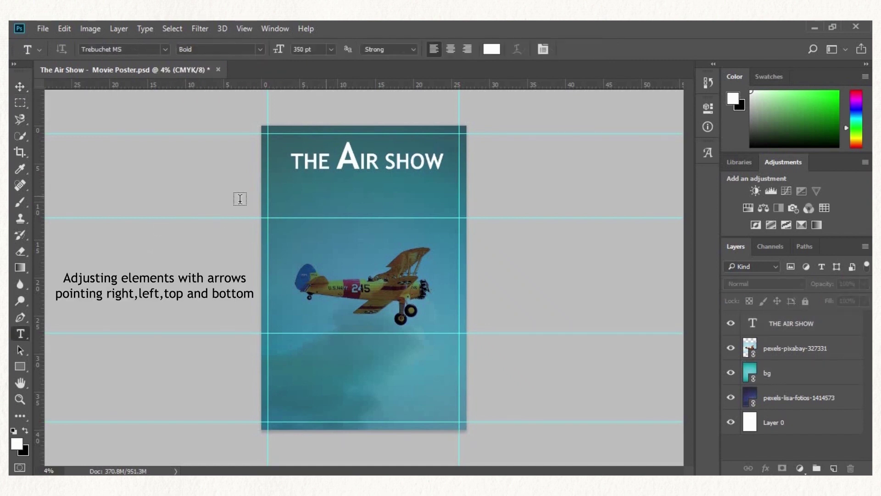
left_click(260, 50)
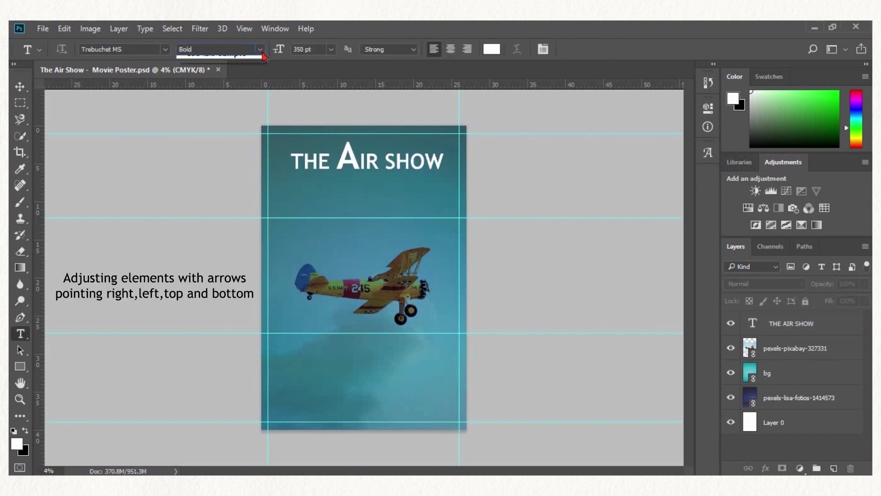
left_click(229, 59)
left_click(295, 189)
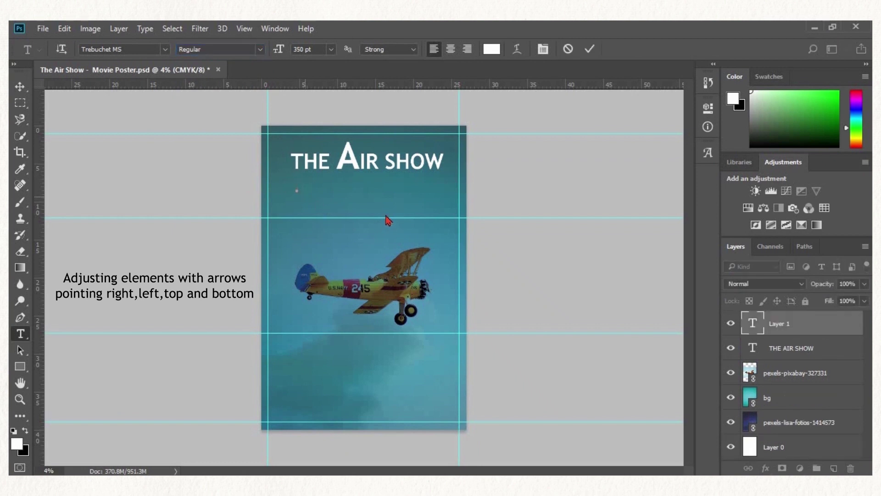
type("M 1")
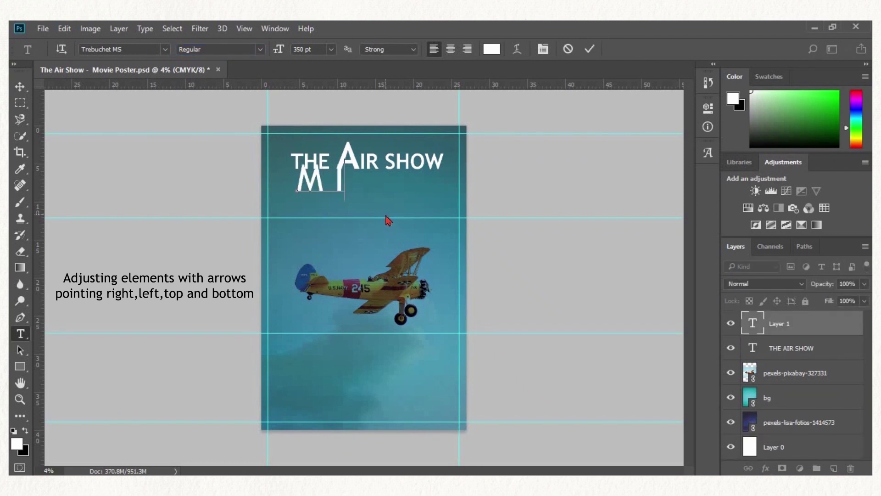
type("SS")
Set the tagline to 72 pt and complete it as M i s s i o n I m p o s s i b l e
key("ctrl+a")
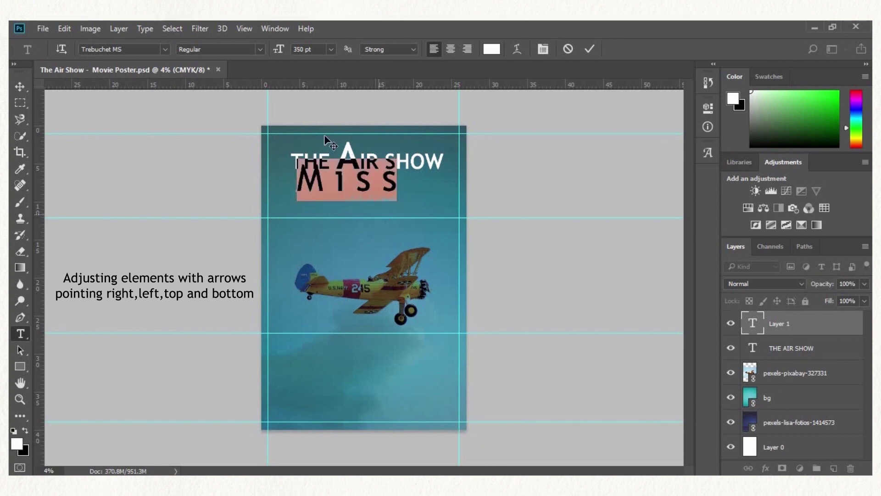
left_click(331, 49)
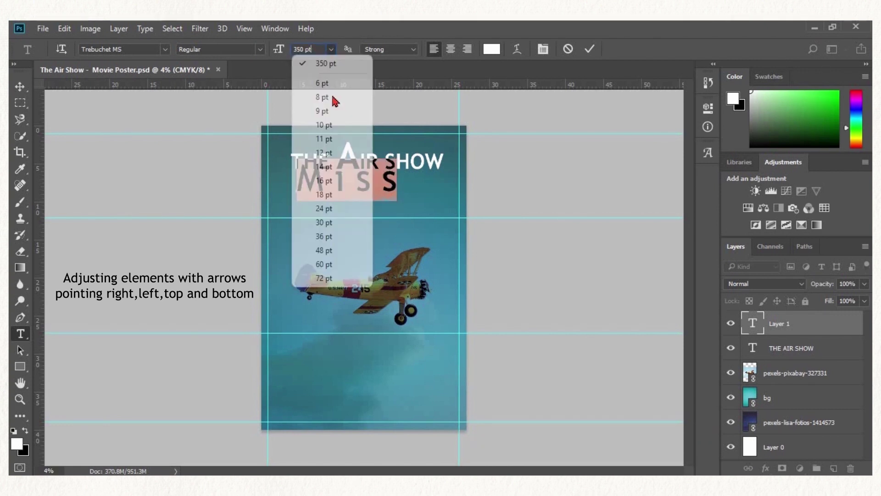
left_click(338, 278)
left_click(310, 182)
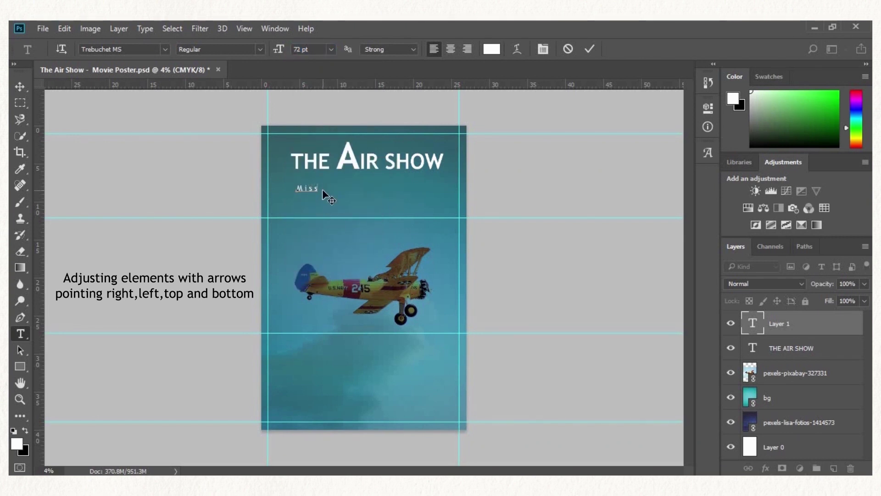
type("ionImpossible")
Move the tagline slightly up and centre it horizontally beneath the title
left_click(20, 86)
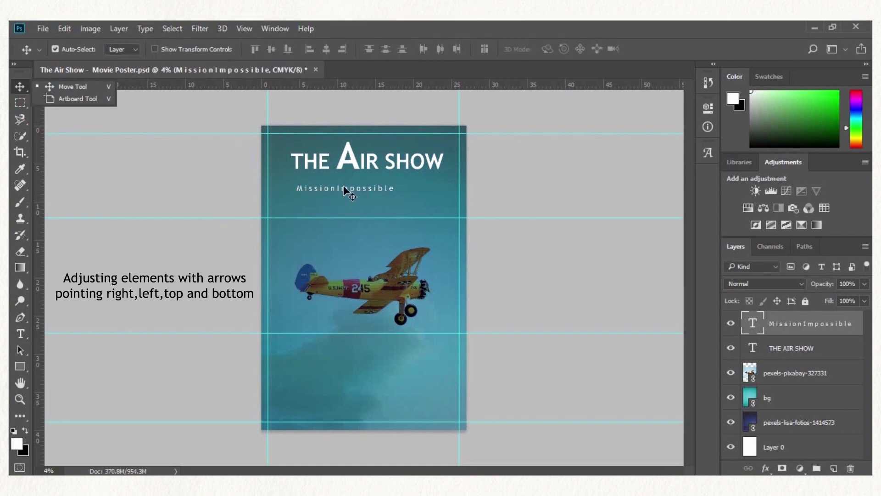
left_click_drag(343, 189, 368, 185)
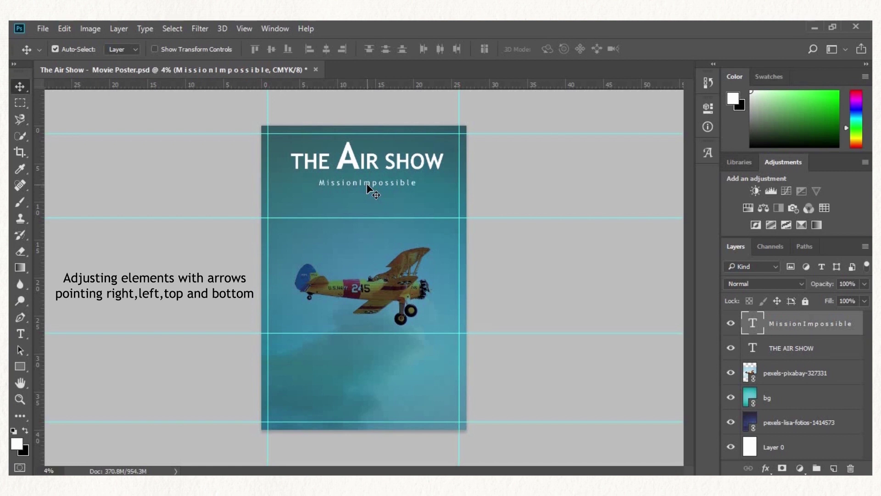
key("Up")
key("Right")
Duplicate the THE AIR SHOW title below the biplane and replace the copy's text with 6:55 AM
left_click_drag(355, 167, 353, 364)
double_click(353, 361)
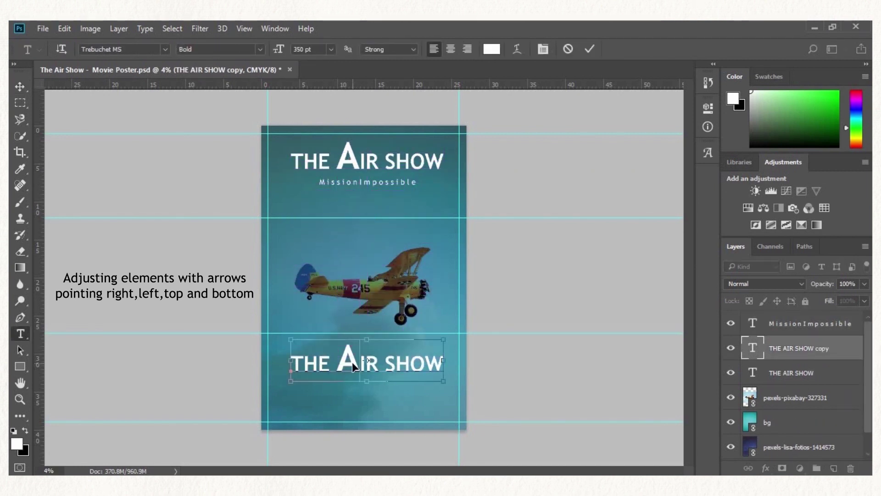
key("BackSpace")
type("6")
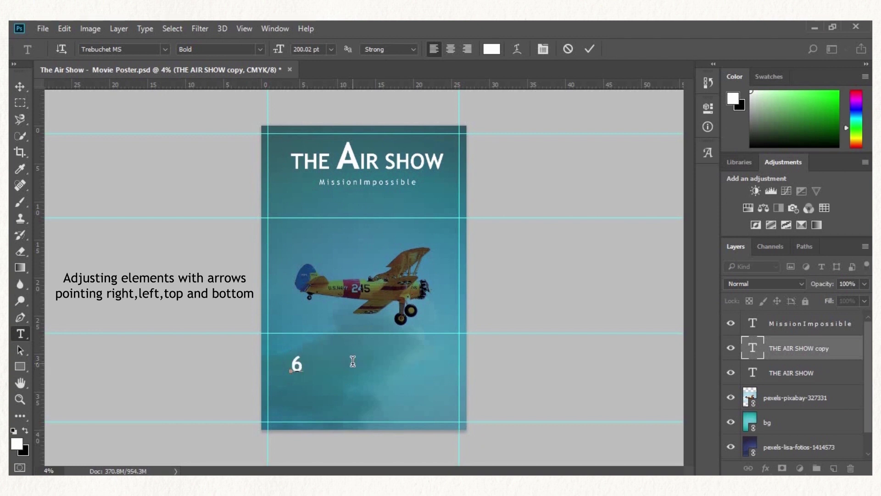
type(":55")
key("BackSpace")
key("BackSpace")
type("55 Am")
key("BackSpace")
type("m")
key("BackSpace")
type("M")
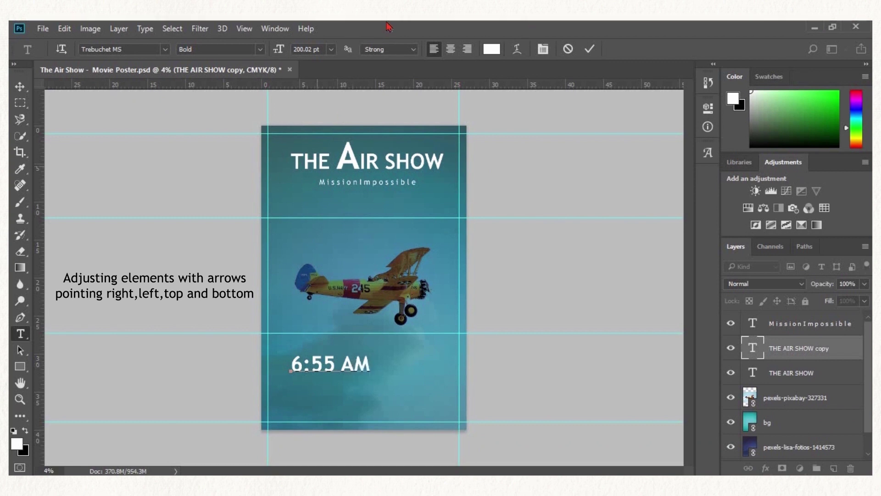
Set the 6:55 AM text to 300 pt and centre it horizontally on the poster
left_click(20, 87)
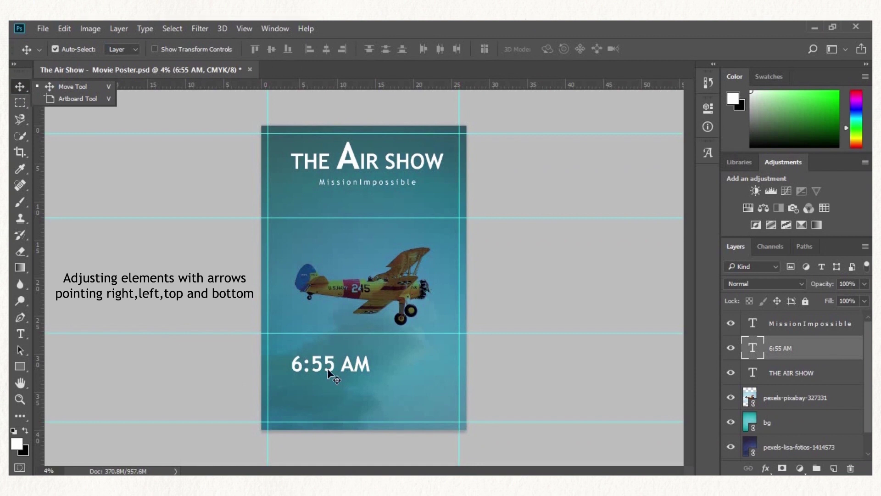
left_click_drag(335, 370, 366, 370)
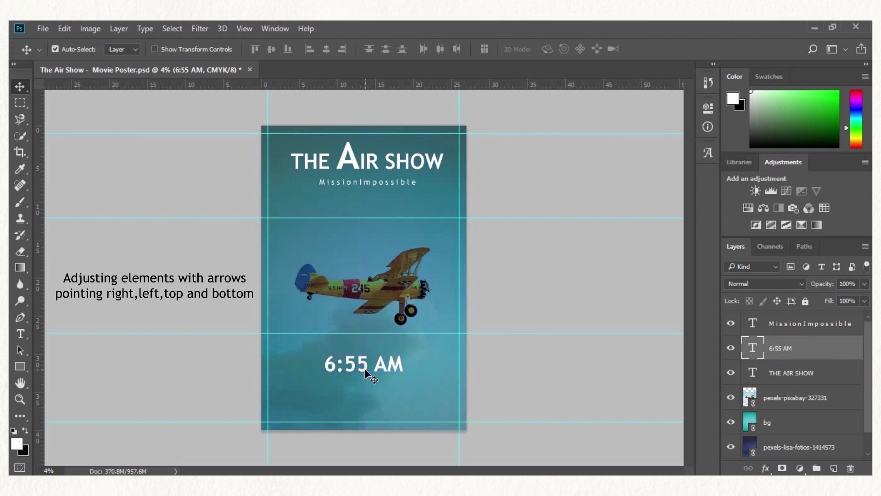
key("t")
triple_click(368, 374)
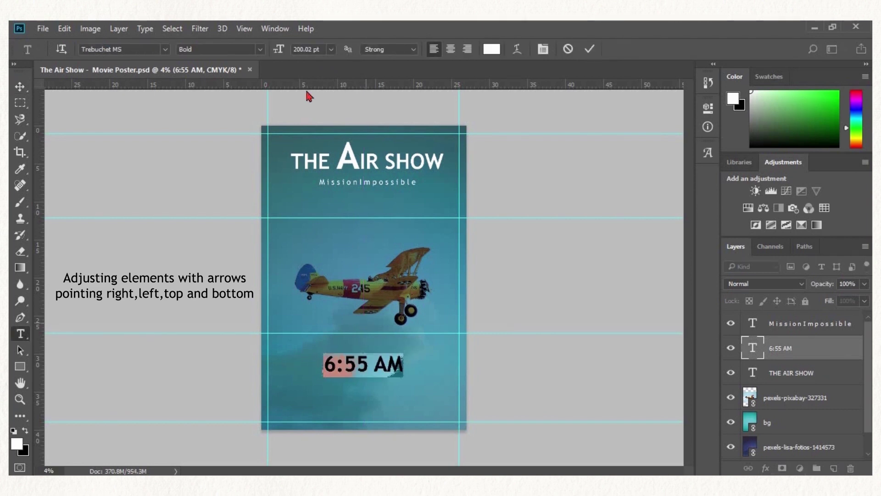
double_click(307, 49)
type("300")
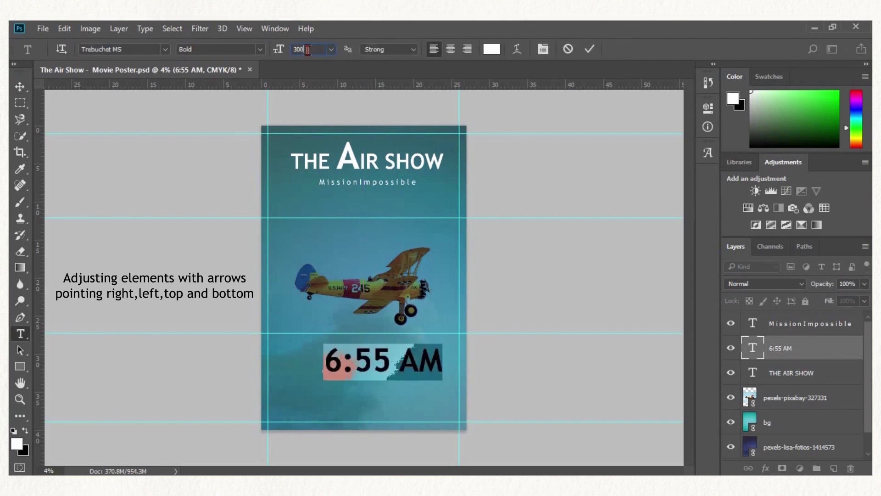
left_click(20, 86)
left_click_drag(380, 358, 364, 357)
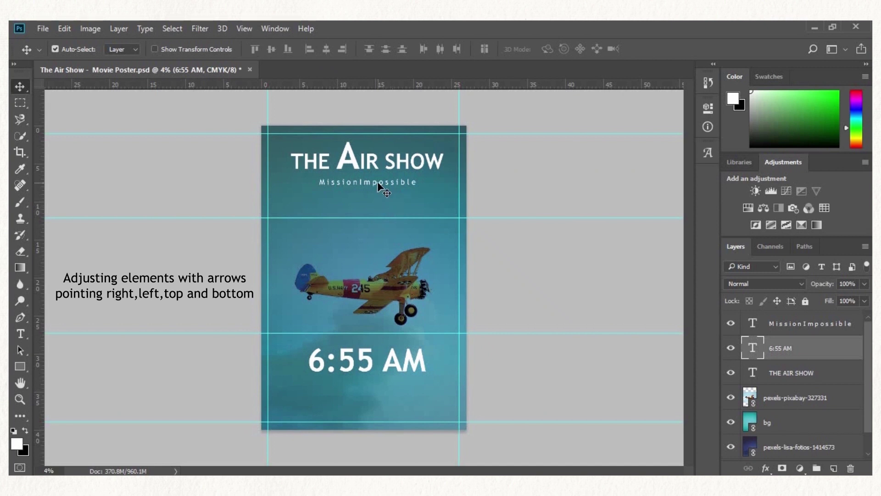
Duplicate the tagline beneath 6:55 AM and nudge the time text up toward the guide below the biplane
left_click_drag(378, 185, 377, 392)
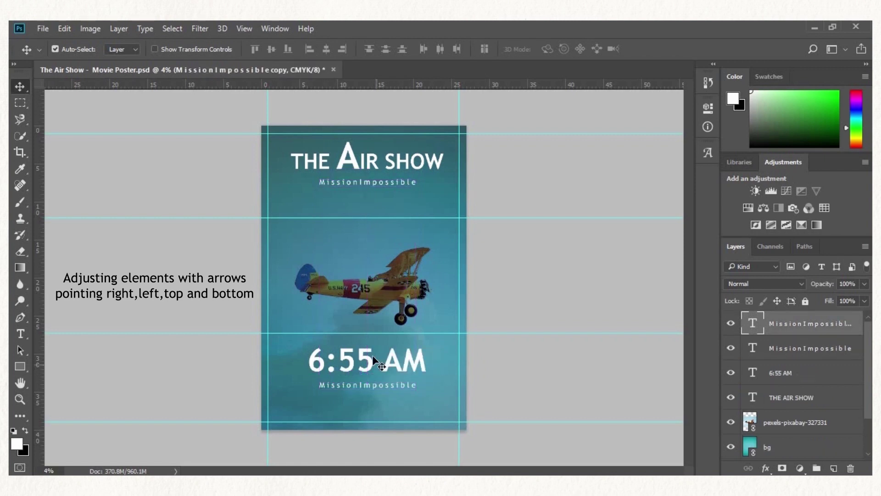
left_click(371, 365)
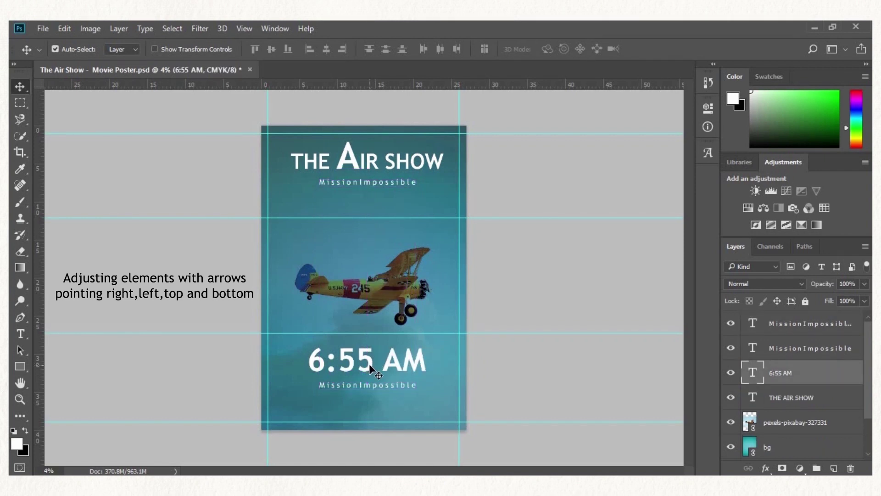
key("Up")
key("Up")
key("Up")
key("Up")
key("Up")
key("Up")
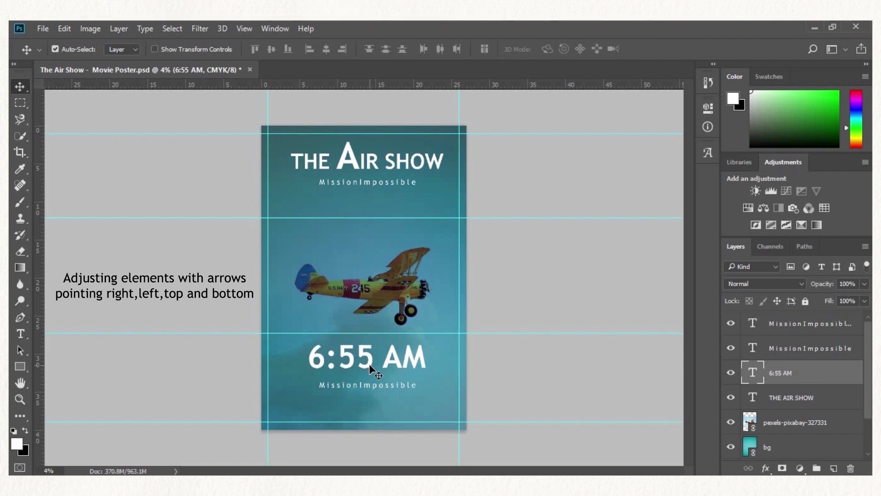
key("Up")
key("Up")
key("Up")
key("Up")
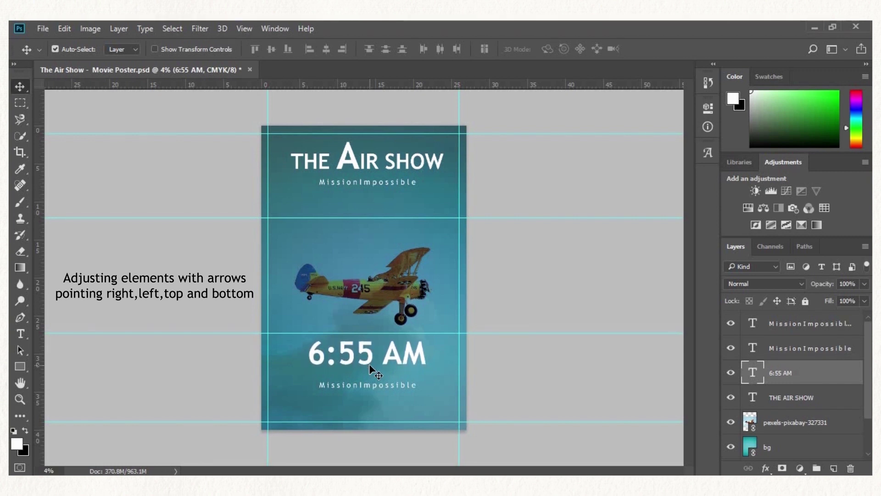
Nudge the copied tagline up so it sits close beneath the 6:55 AM text
left_click(372, 390)
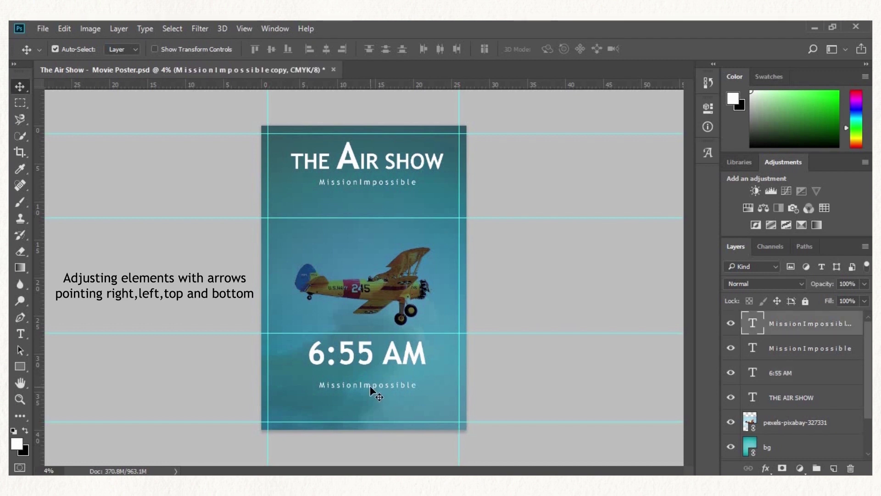
key("Up")
key("Up")
key("Up")
key("Up")
key("Up")
key("Up")
key("Up")
key("Up")
key("Up")
key("Up")
key("Up")
Replace the copied tagline's text with The Sky Is Dark
key("t")
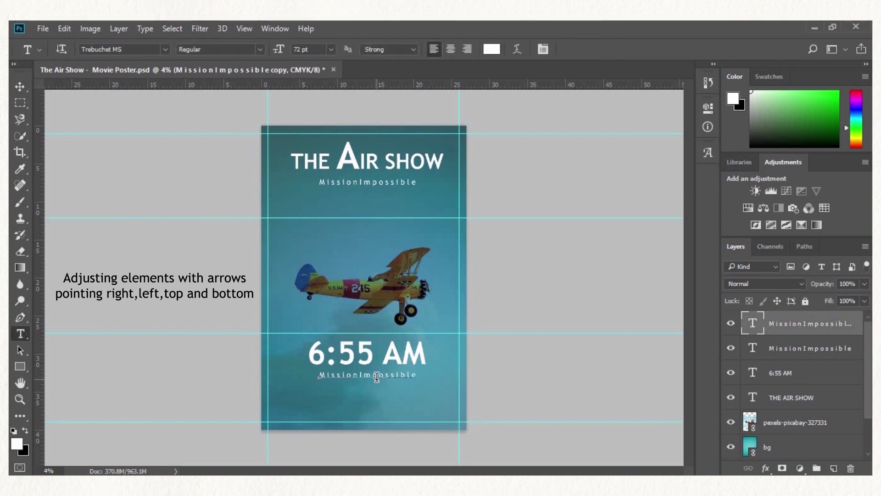
left_click(377, 376)
key("ctrl+a")
key("BackSpace")
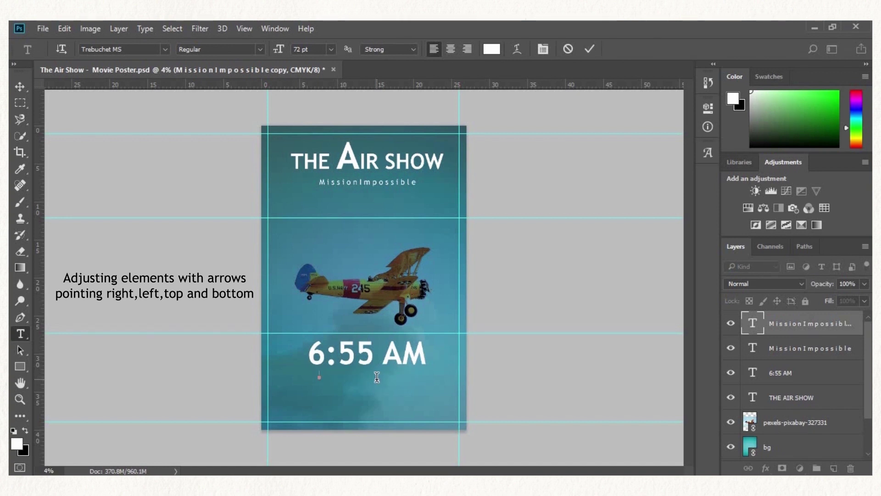
type("The Sky Is Dark")
Nudge the line The Sky Is Dark sideways until it is centred beneath the 6:55 AM text
left_click(20, 86)
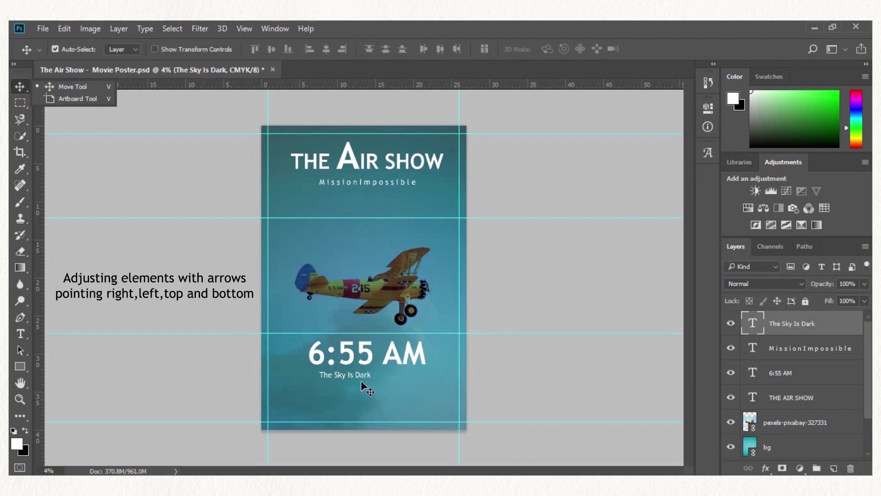
left_click(367, 381)
key("Right")
key("Right")
key("Right")
key("Right")
key("Right")
key("Right")
key("Right")
key("Right")
key("Right")
key("Right")
key("Right")
key("Right")
key("Right")
key("Right")
key("Right")
key("Right")
key("Right")
key("Right")
key("Right")
key("Right")
key("Right")
key("Right")
key("Right")
key("Right")
key("Right")
key("Right")
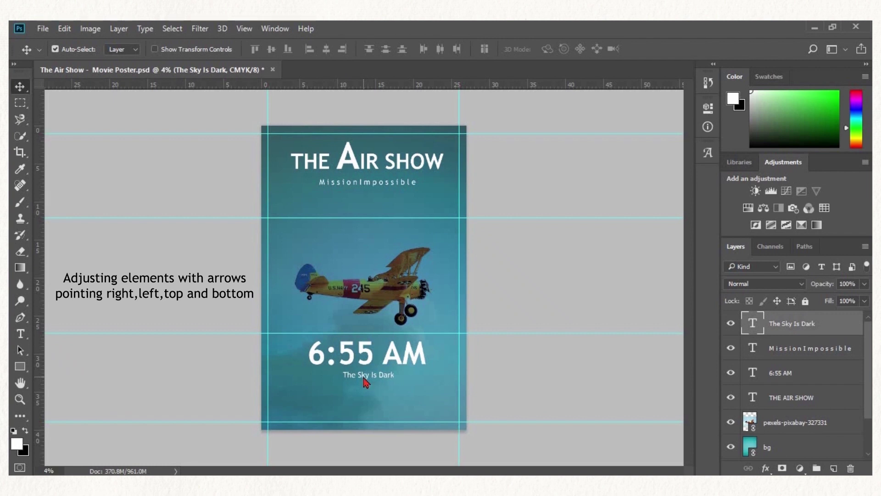
key("Left")
key("Left")
key("Left")
Rotate the biplane image to about -11.05° so its nose points upward
left_click(389, 294)
key("ctrl+t")
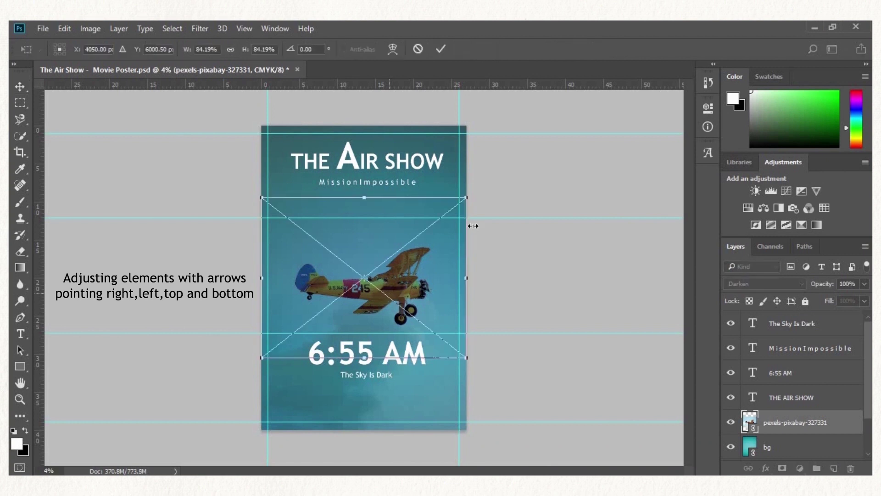
left_click_drag(472, 177, 457, 157)
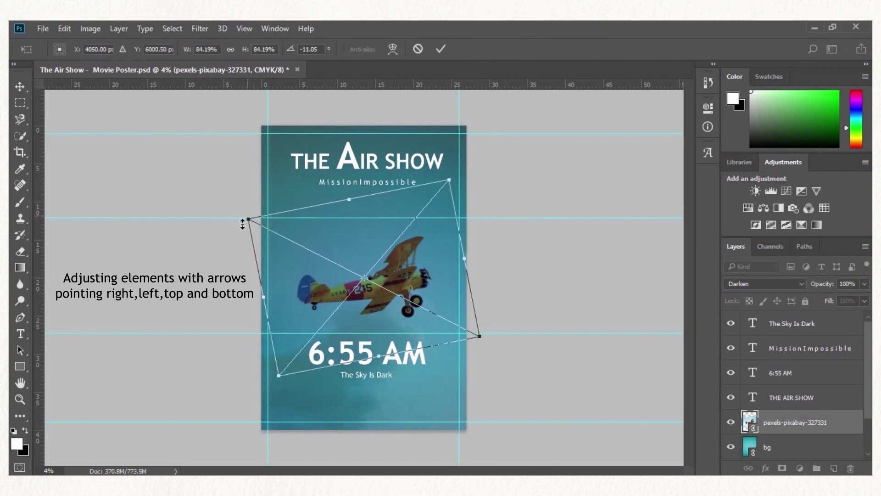
Enlarge the biplane to about 118% and shift it up and left so its tail runs off the poster's edge
left_click_drag(248, 221, 218, 204)
left_click_drag(485, 338, 514, 349)
left_click_drag(476, 152, 490, 129)
left_click_drag(435, 264, 406, 251)
key("shift+Down")
key("shift+Down")
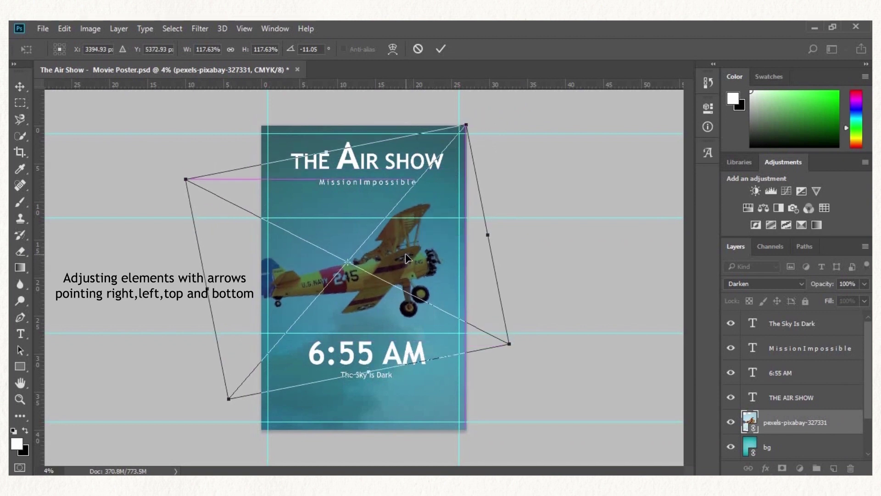
left_click(19, 86)
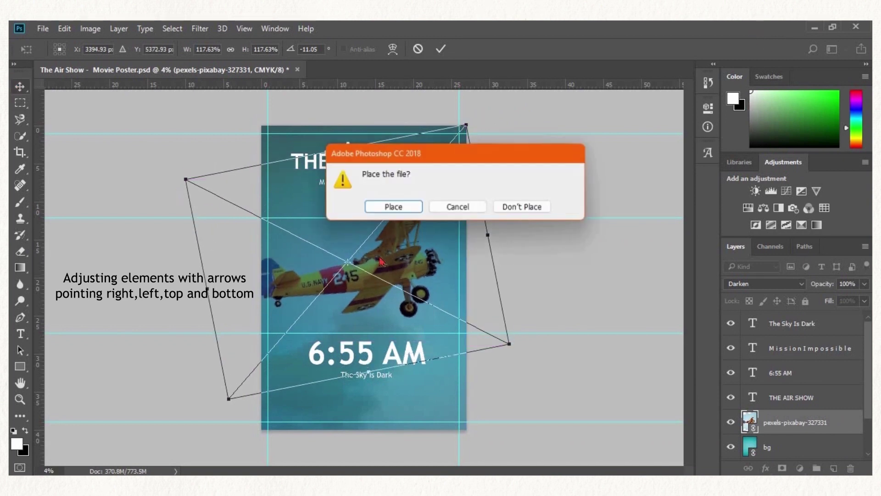
left_click(385, 205)
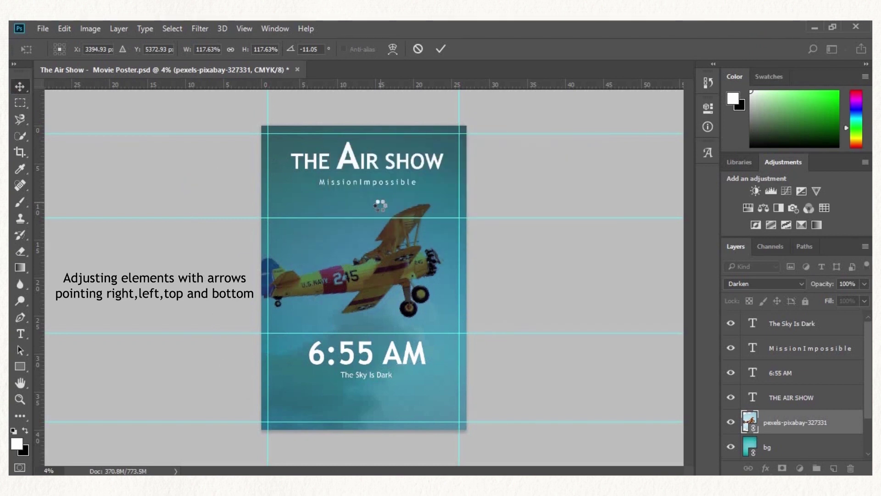
left_click(526, 280)
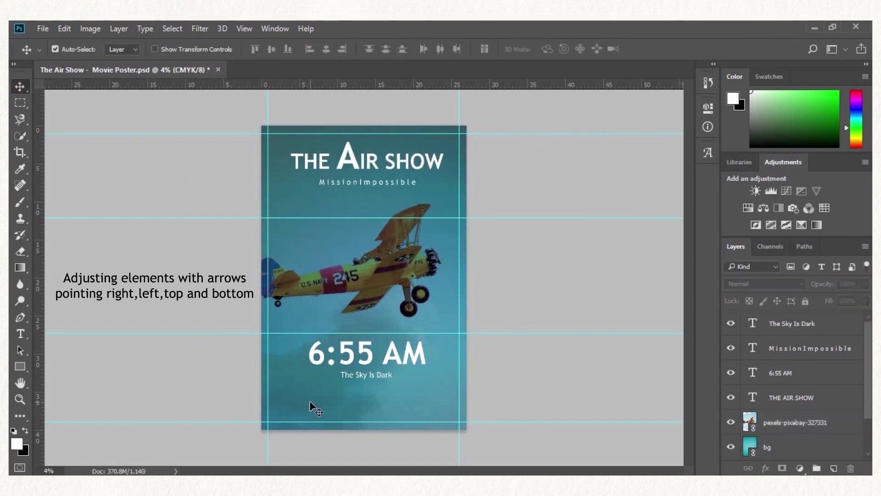
Add a three-line 72 pt Lorem ipsum paragraph, from Lorem ipsum dolor sit amet to ad minim veniam, near the poster's bottom edge
key("t")
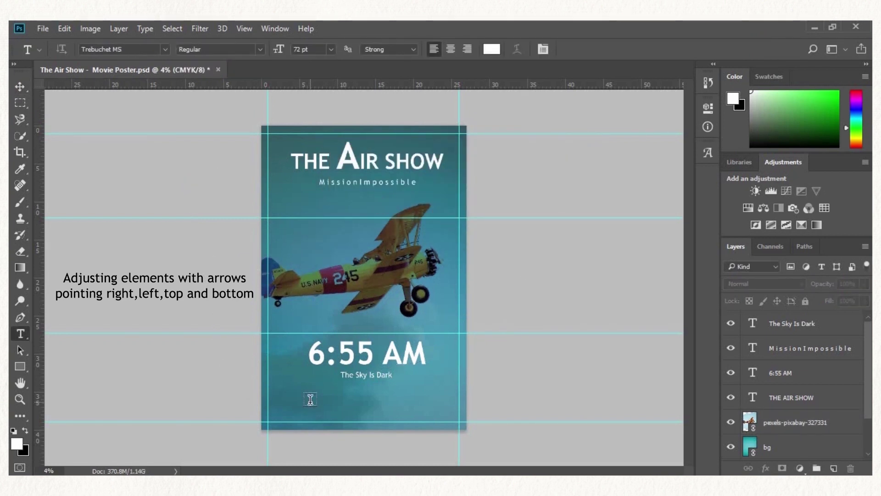
left_click(278, 397)
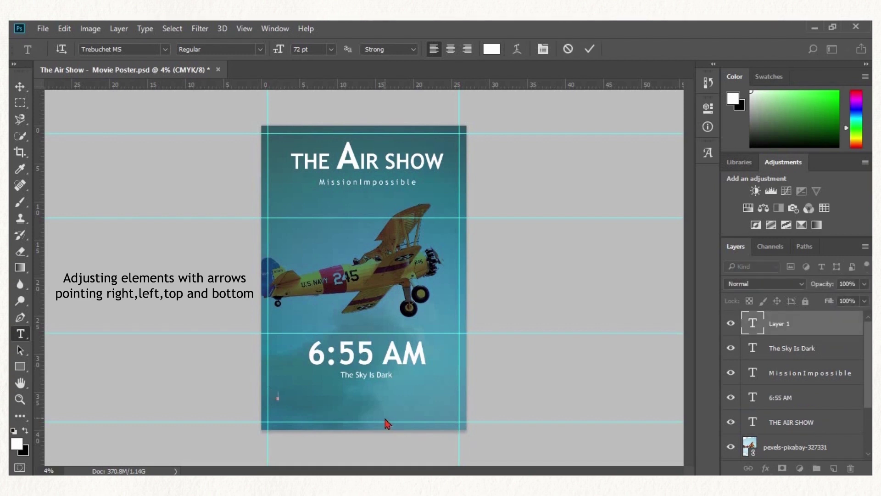
type("Lorem ipsum dolor sit amet, consectetur adipiscing elit")
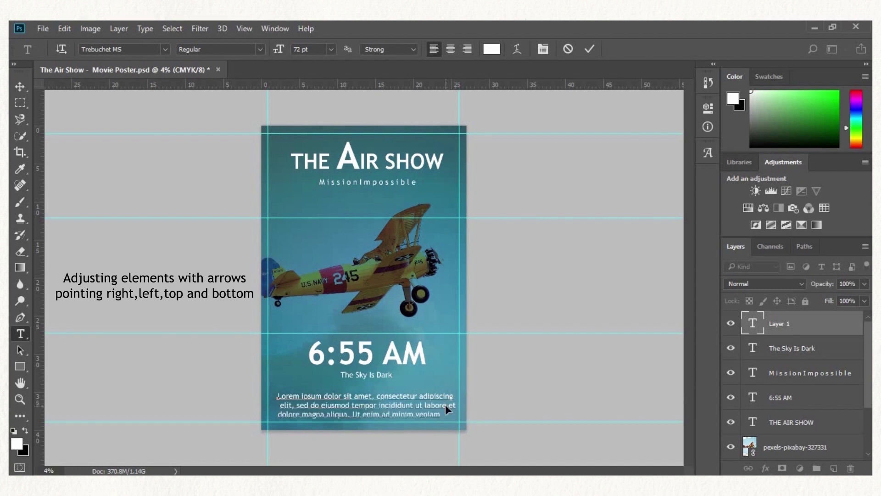
Center-align the Lorem ipsum paragraph and reposition it between the side guides, below the line The Sky Is Dark
key("ctrl+a")
left_click(450, 49)
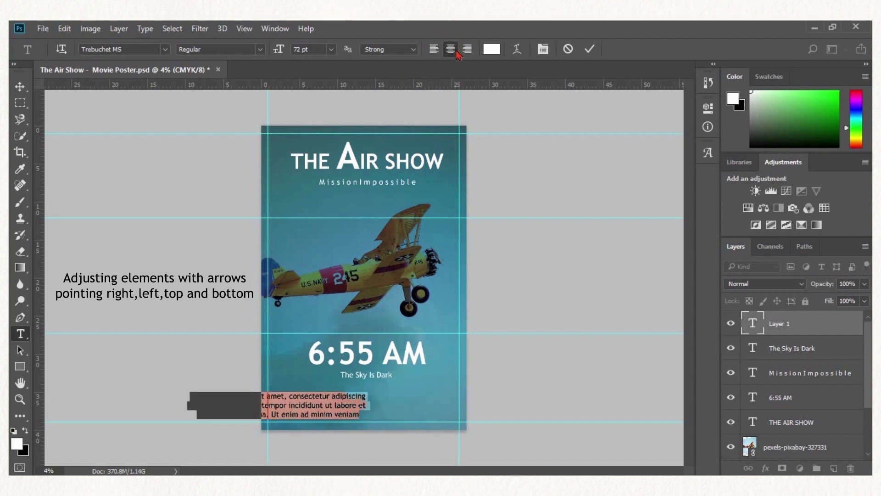
left_click(17, 91)
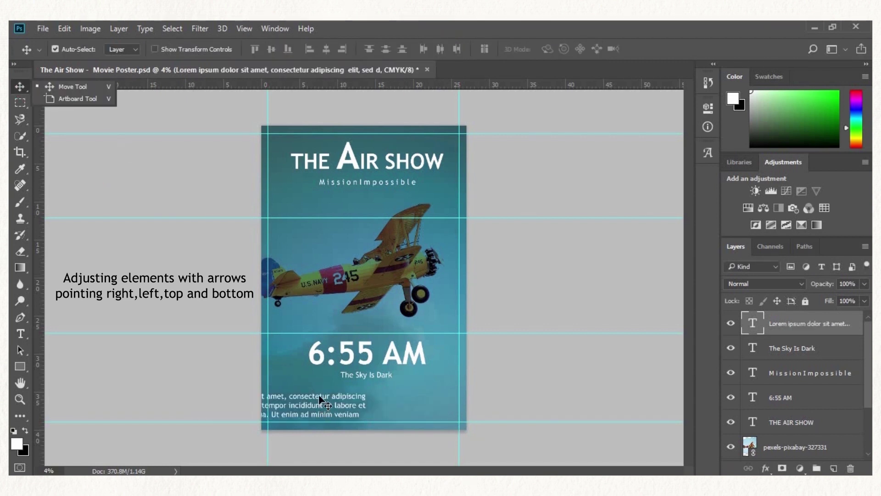
left_click_drag(323, 403, 408, 389)
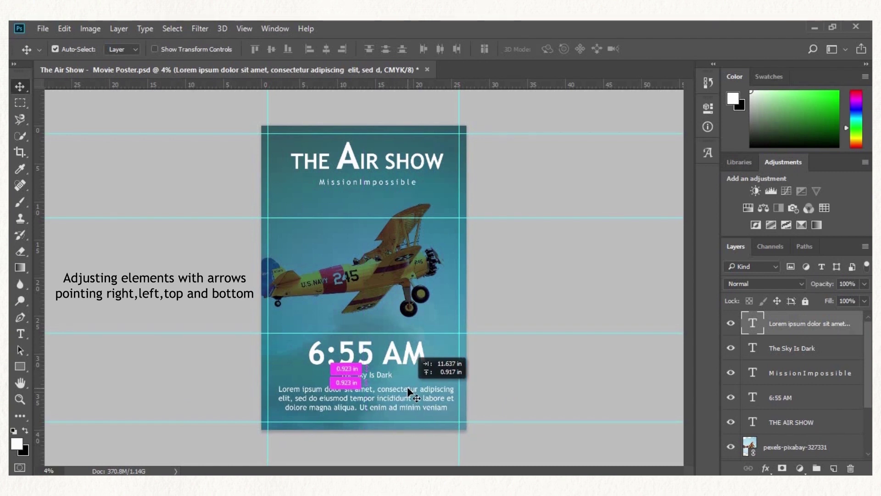
left_click_drag(408, 389, 408, 389)
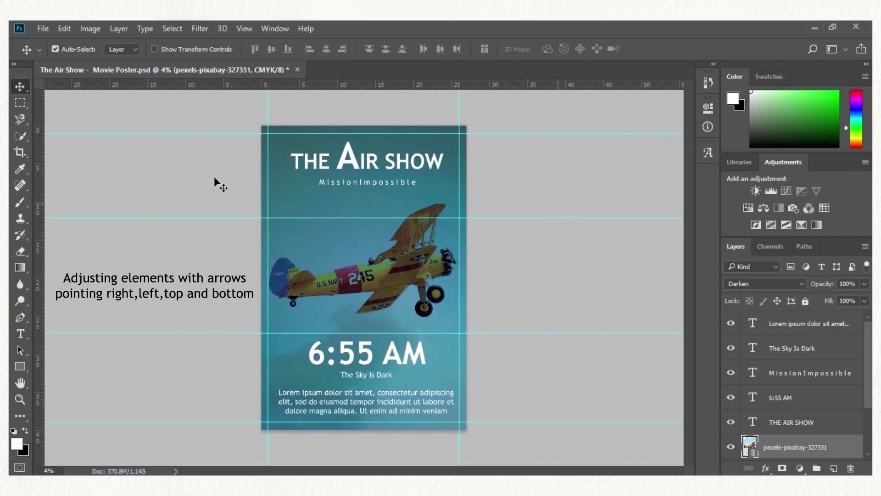
Place the parachute cut-out image ending in 4872503-removebg-preview from the assets 2 folder as a linked file
left_click(43, 28)
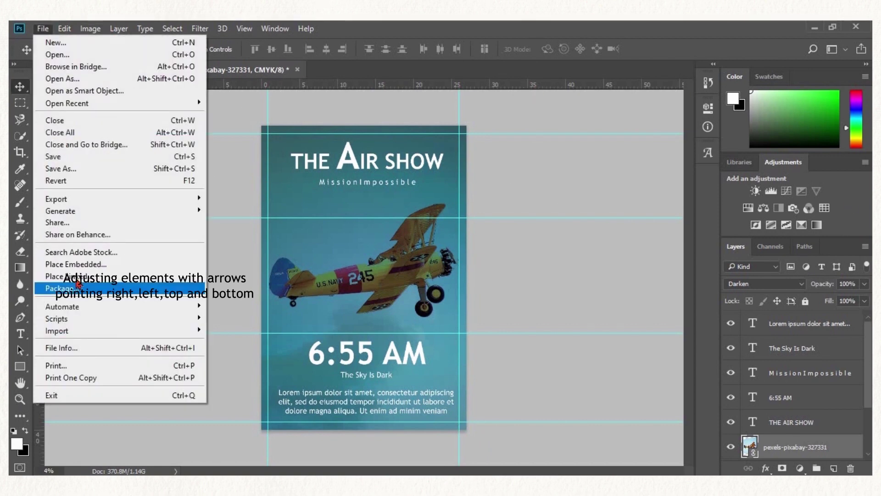
left_click(78, 280)
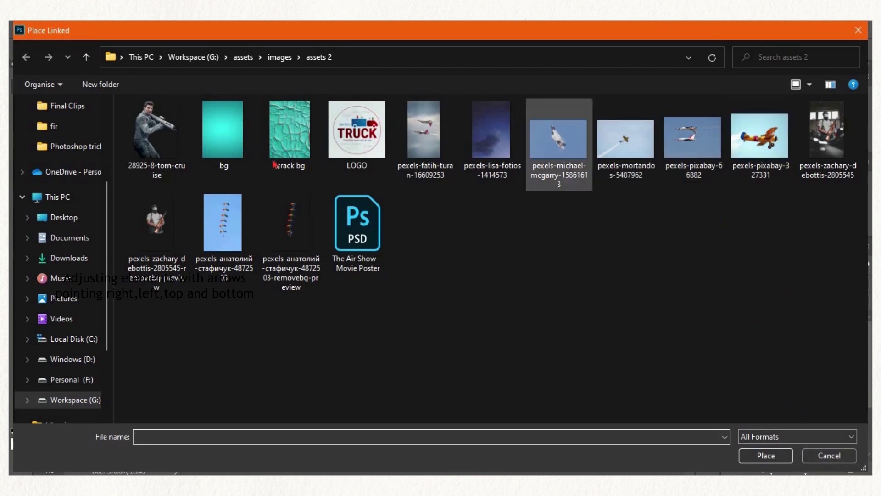
left_click(159, 231)
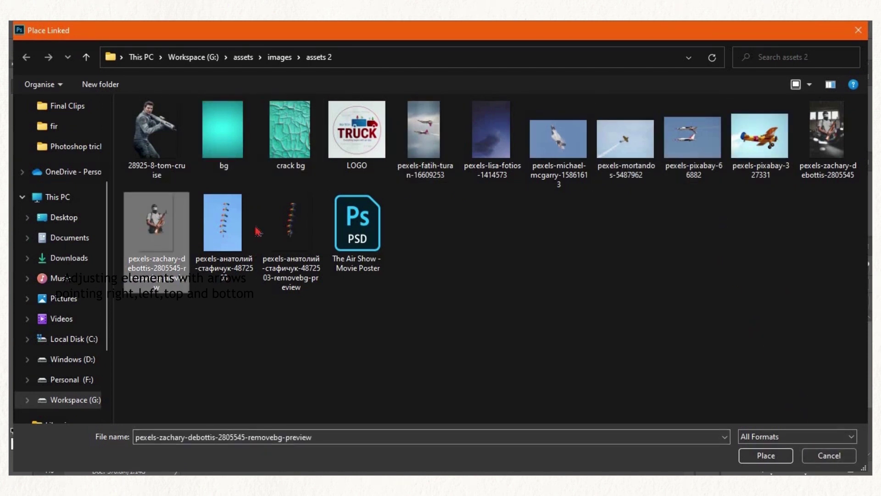
left_click(235, 239)
left_click(288, 242)
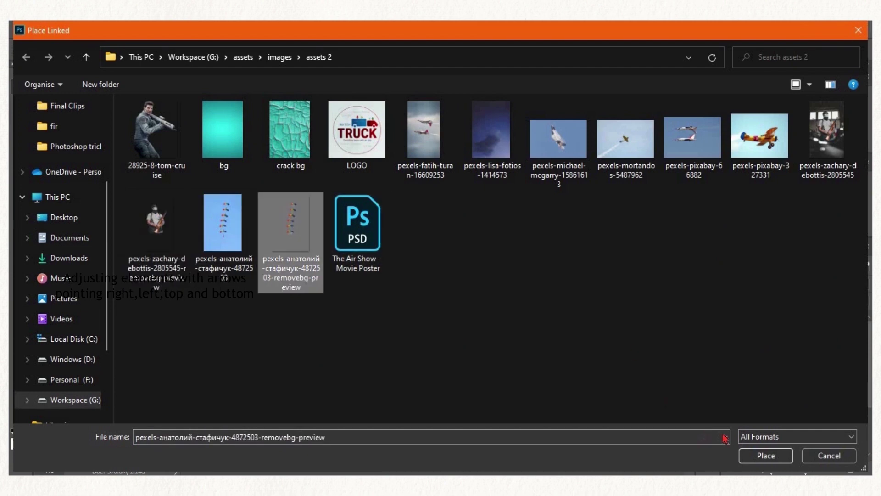
left_click(764, 456)
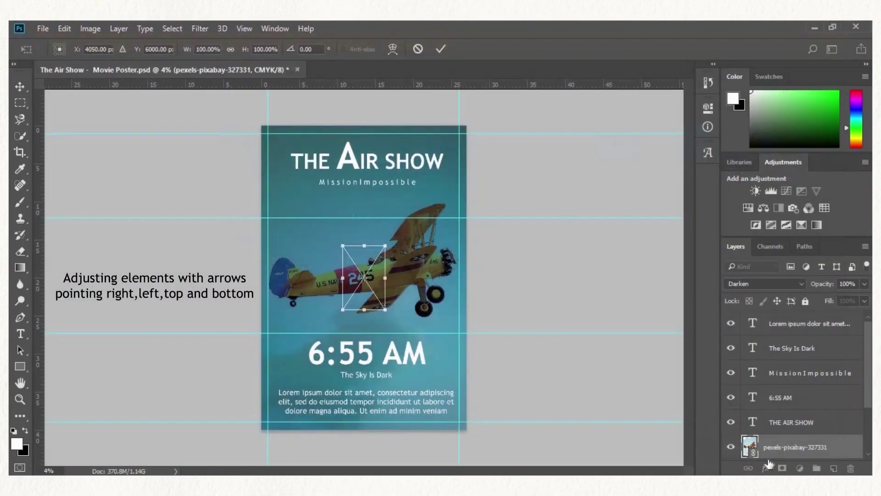
Enlarge the parachute image to about 210%, place it, and shift it left so the parachutes sit above the biplane's tail section
left_click(364, 278)
left_click_drag(340, 319, 319, 327)
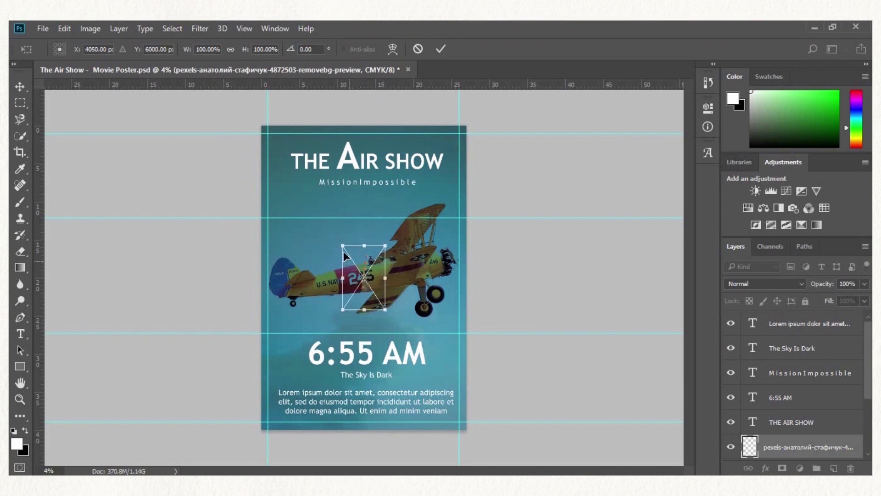
left_click_drag(342, 247, 295, 175)
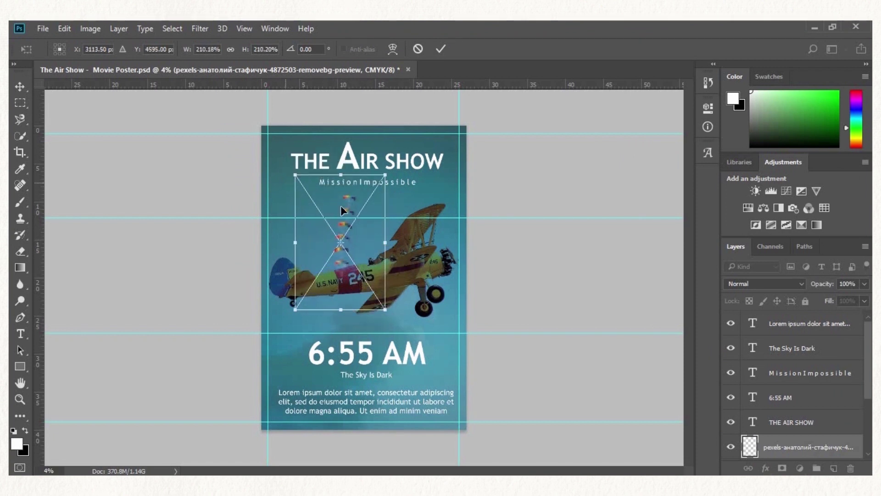
key("m")
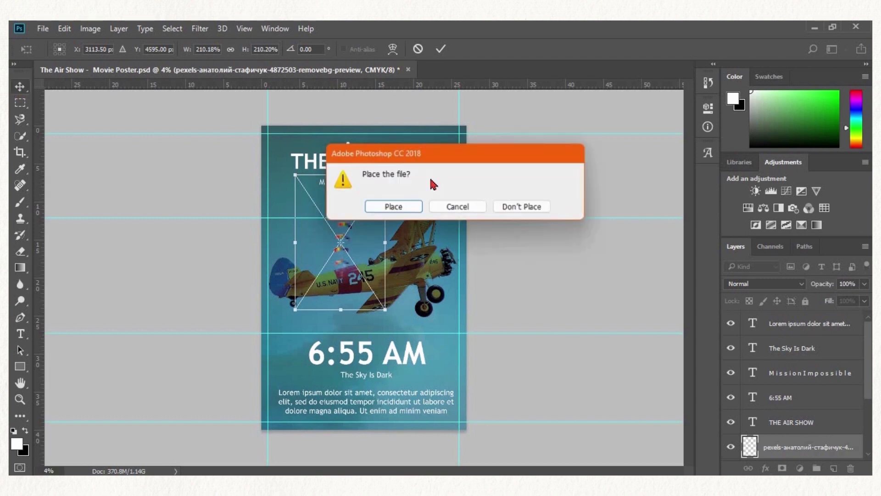
left_click(388, 209)
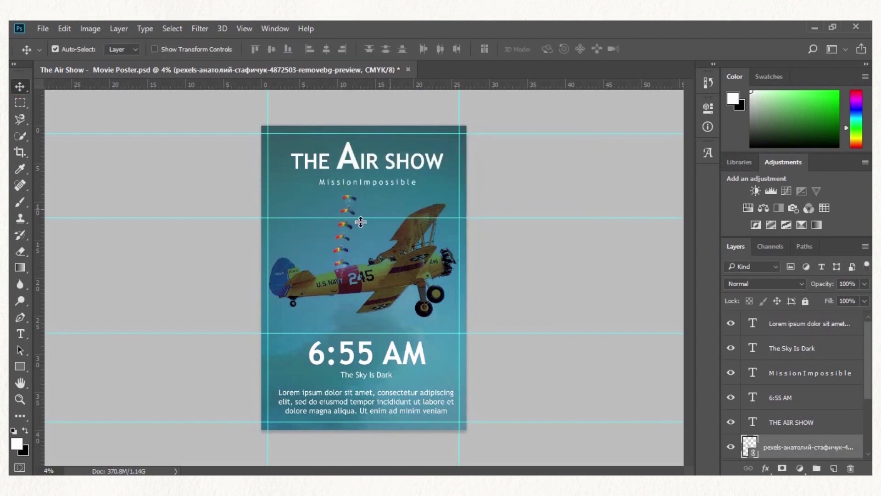
left_click_drag(338, 235, 317, 229)
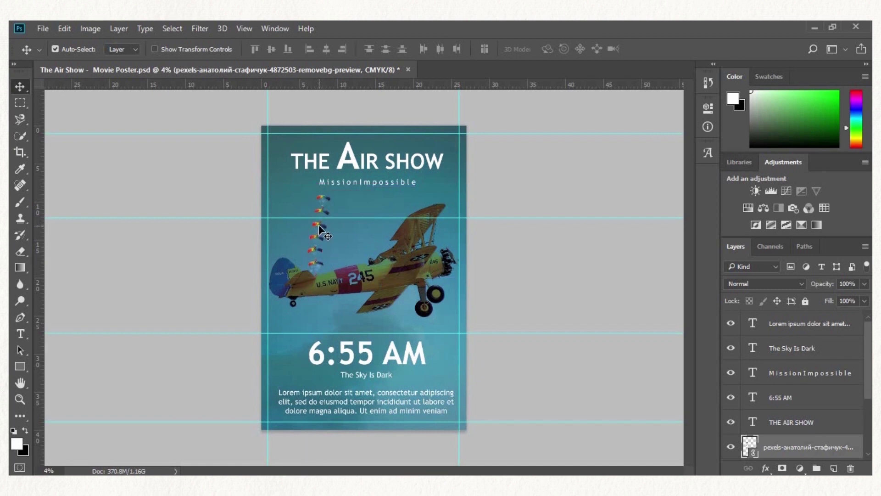
Set the parachute layer's blend mode to Darken and deselect the layer
left_click(864, 301)
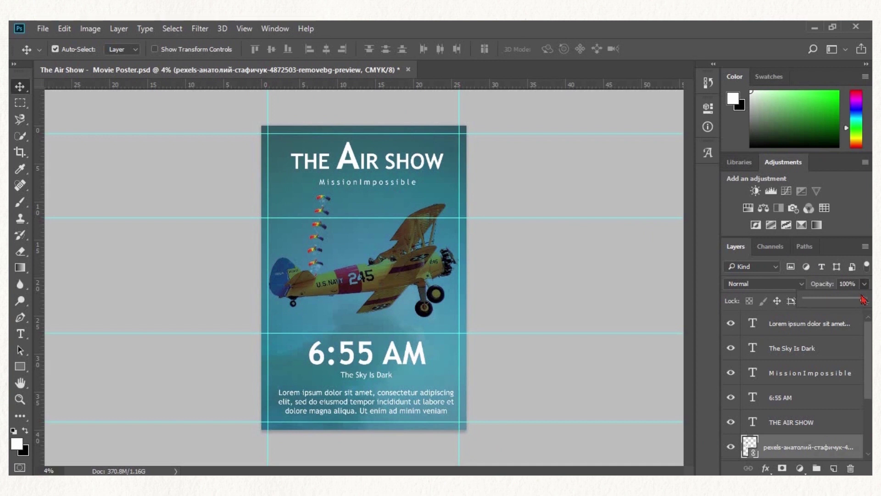
left_click(791, 284)
left_click(741, 65)
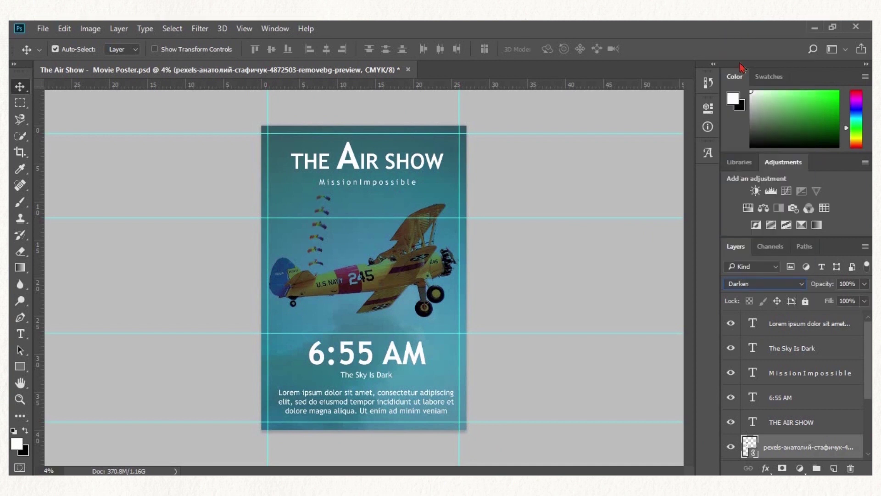
left_click(242, 234)
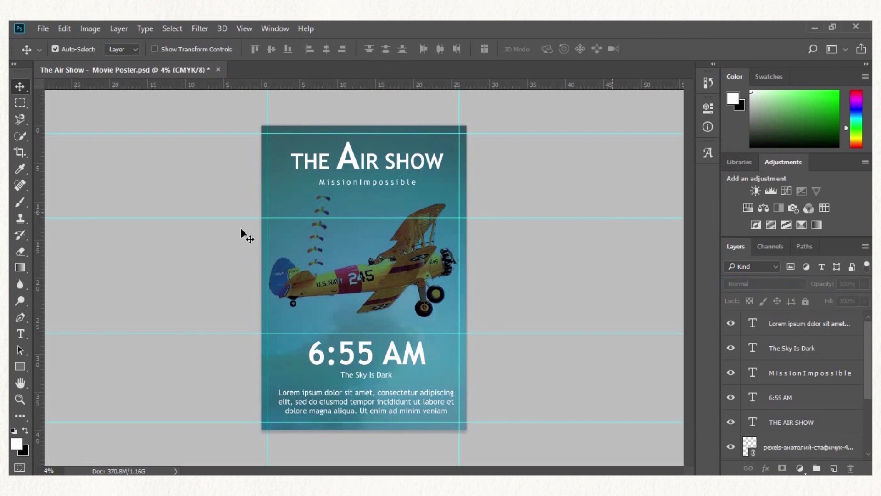
left_click(323, 245)
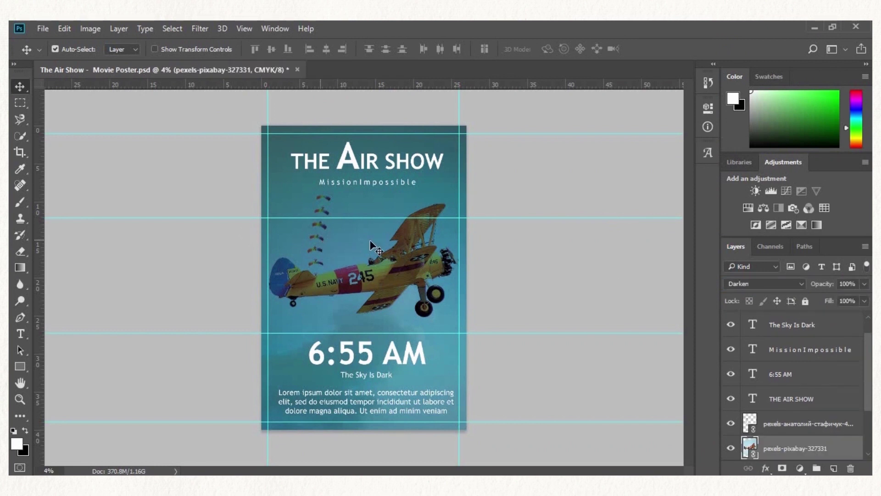
left_click(865, 284)
left_click_drag(865, 299, 814, 304)
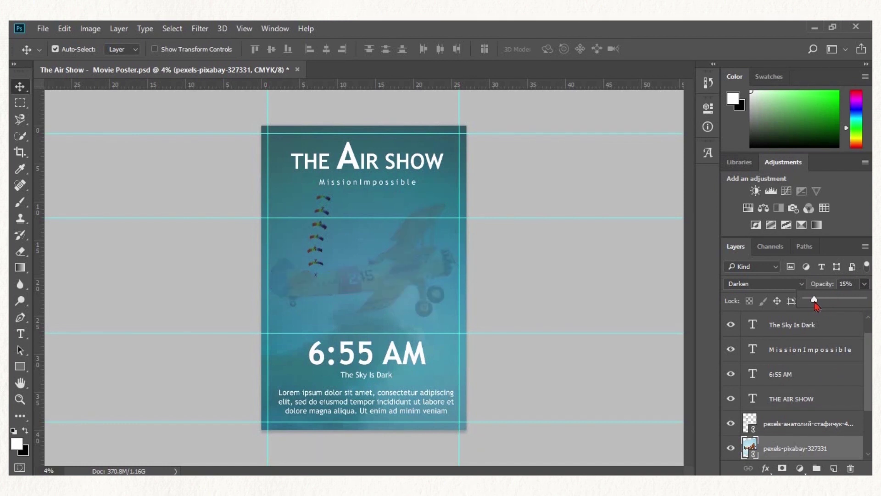
key("ctrl+z")
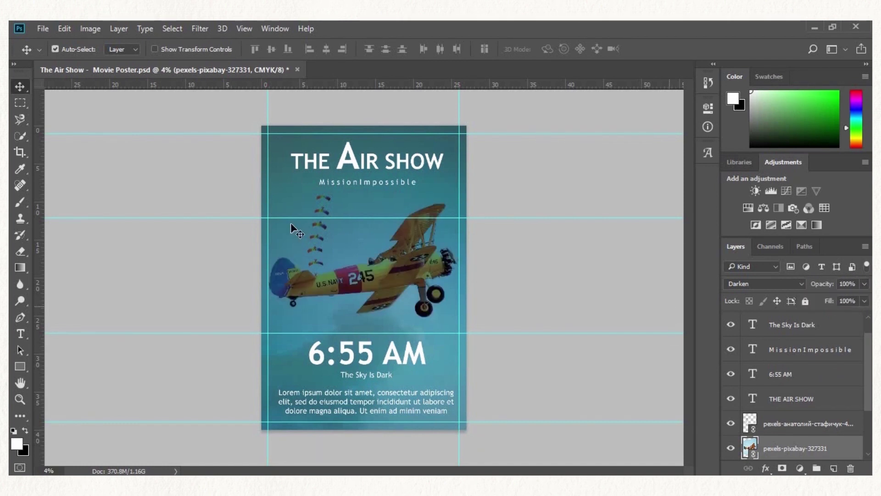
Reduce the parachute layer's opacity to 36% and move the parachutes up and left, near the left margin guide
left_click(329, 245)
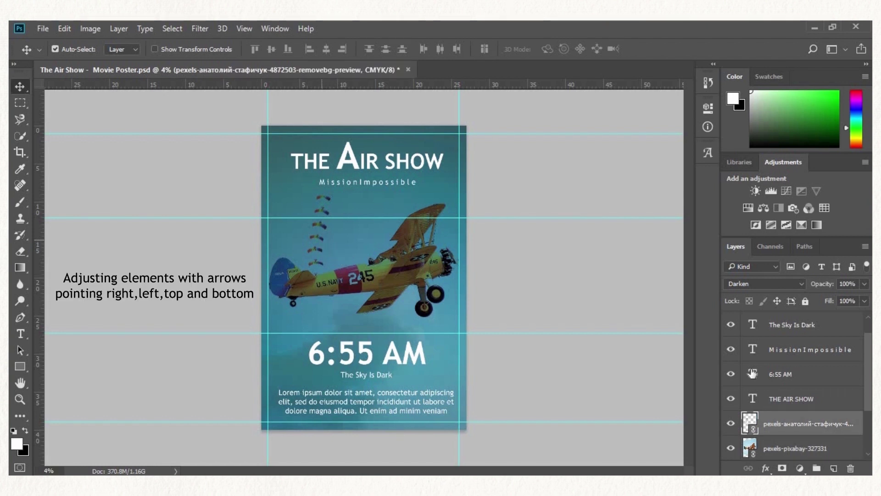
scroll(753, 373, "up", 1)
scroll(755, 372, "down", 4)
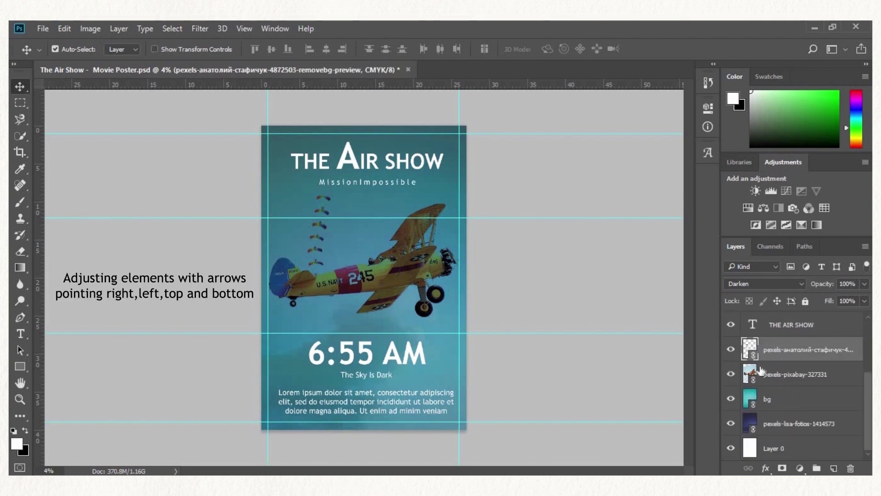
left_click(865, 284)
left_click_drag(864, 301, 827, 305)
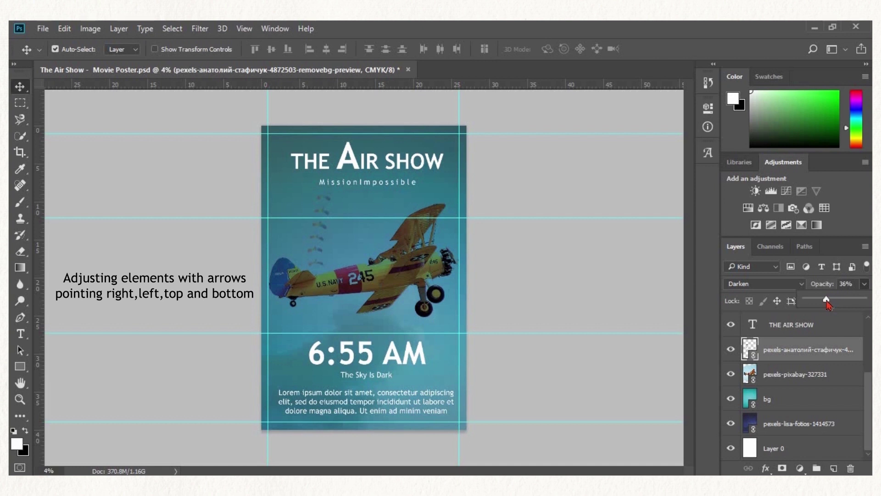
left_click(626, 316)
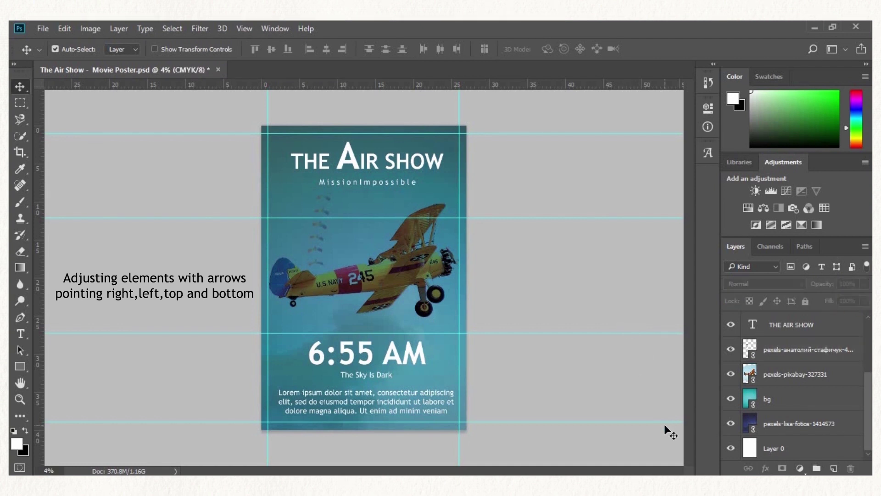
left_click(322, 221)
left_click_drag(322, 221, 296, 208)
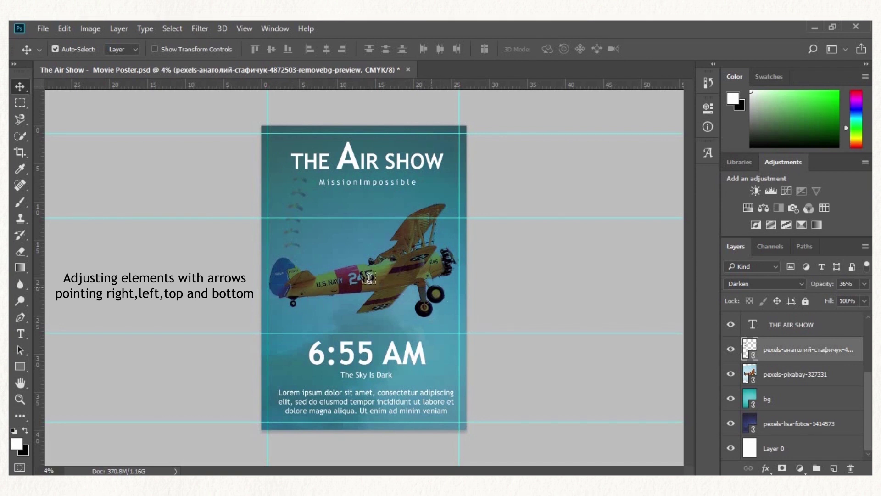
Add a 72 pt white text line reading Coming Soon in the sky just above the biplane's fuselage
key("t")
left_click(329, 244)
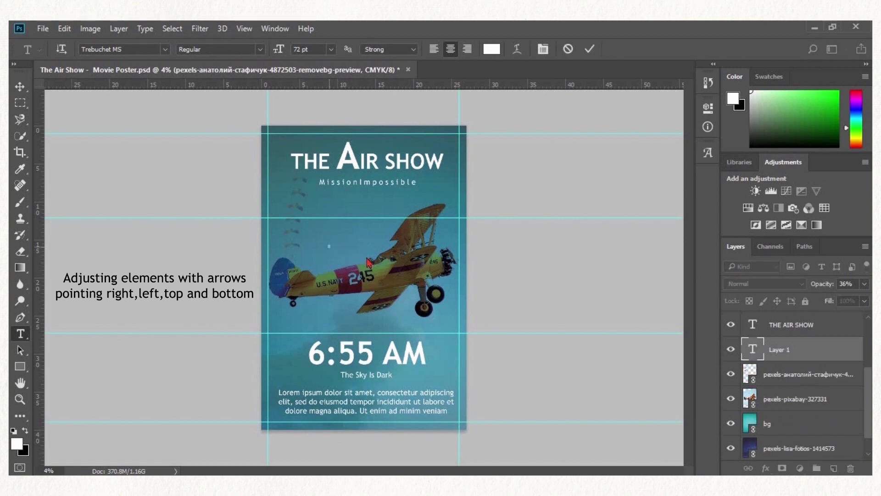
type("Coming Soon")
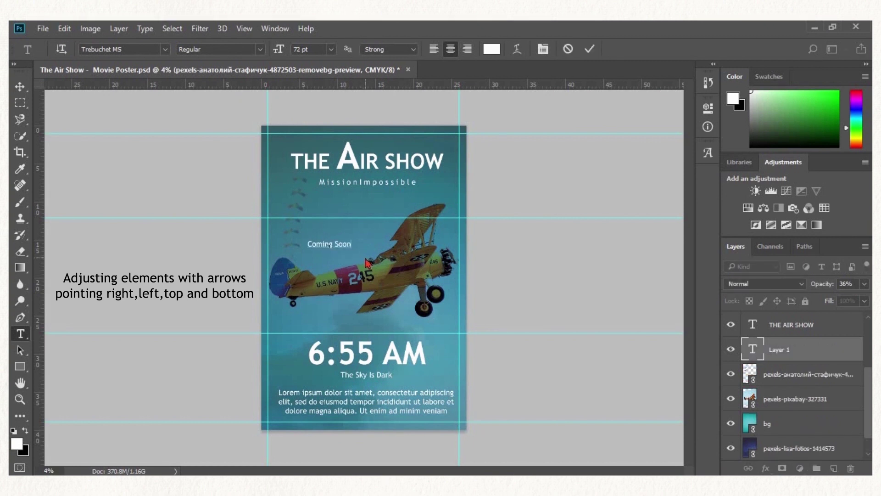
left_click(20, 86)
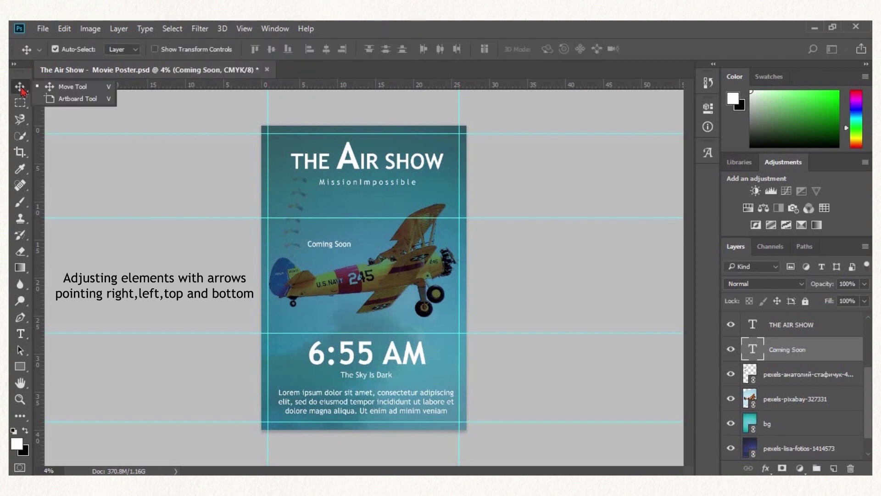
left_click(51, 87)
Rotate the Coming Soon text to about -11.49° and move it down and right to sit along the top of the fuselage
key("ctrl+t")
mouse_move(368, 238)
left_mouse_down()
mouse_move(371, 216)
mouse_move(373, 237)
left_mouse_up()
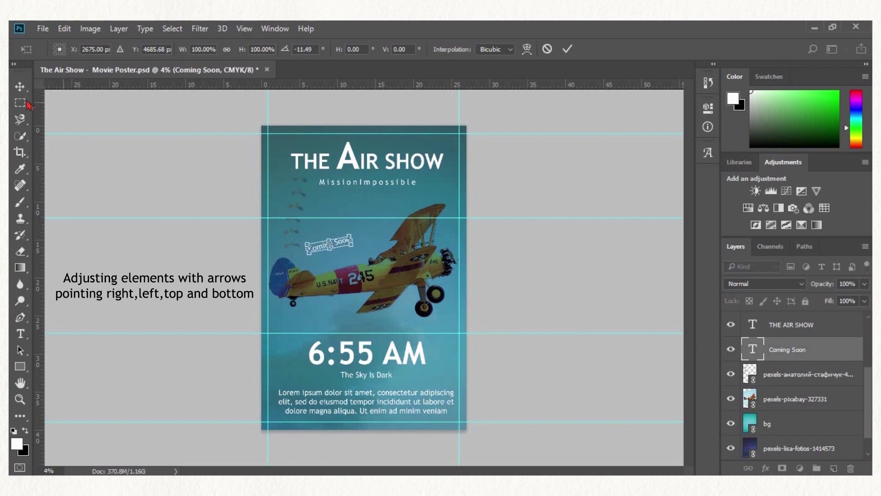
left_click(20, 87)
left_click(393, 204)
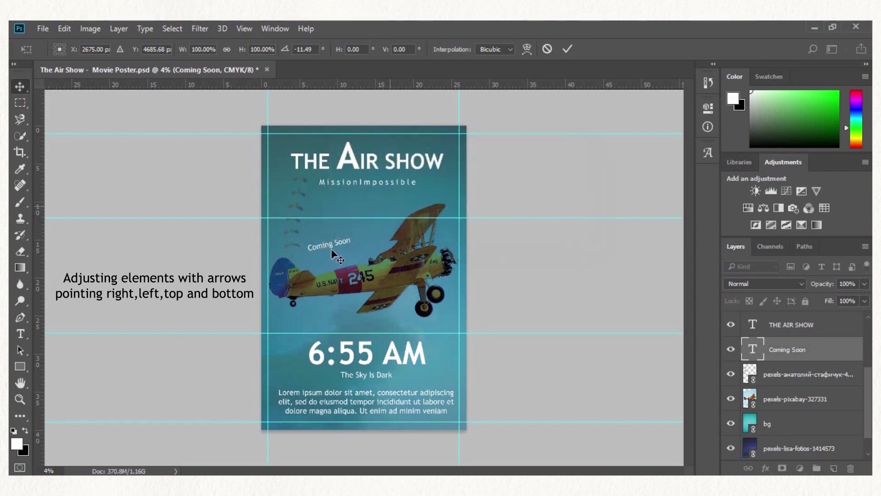
left_click_drag(332, 245, 340, 265)
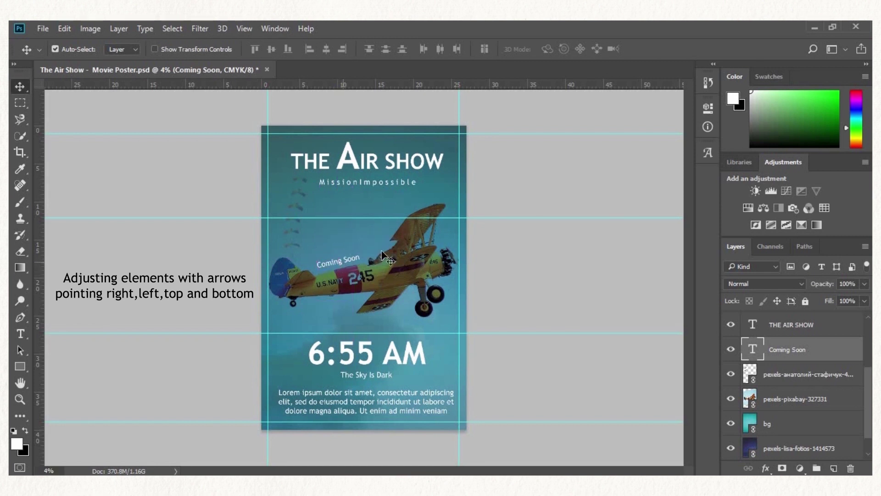
Enlarge Coming Soon to about 118.6% width and 110.5% height, rotate it another -5.28°, and shift it slightly left along the fuselage
key("ctrl+t")
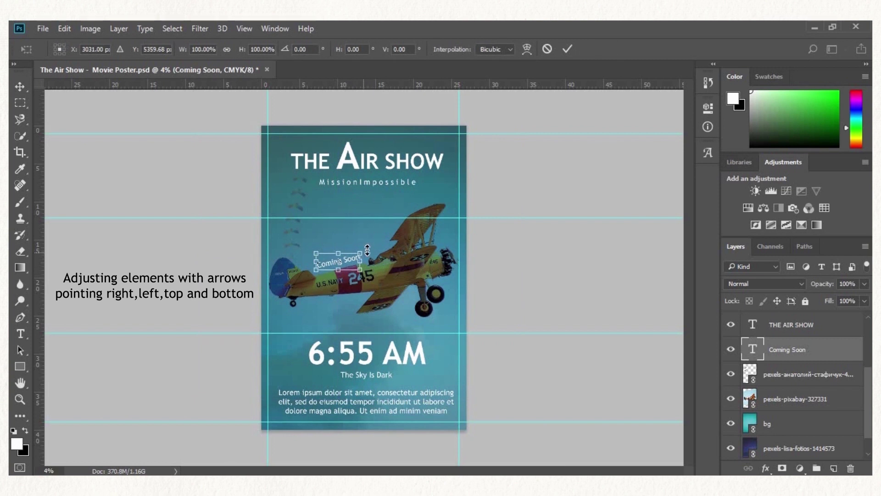
left_click_drag(378, 248, 377, 246)
left_click_drag(370, 250, 369, 250)
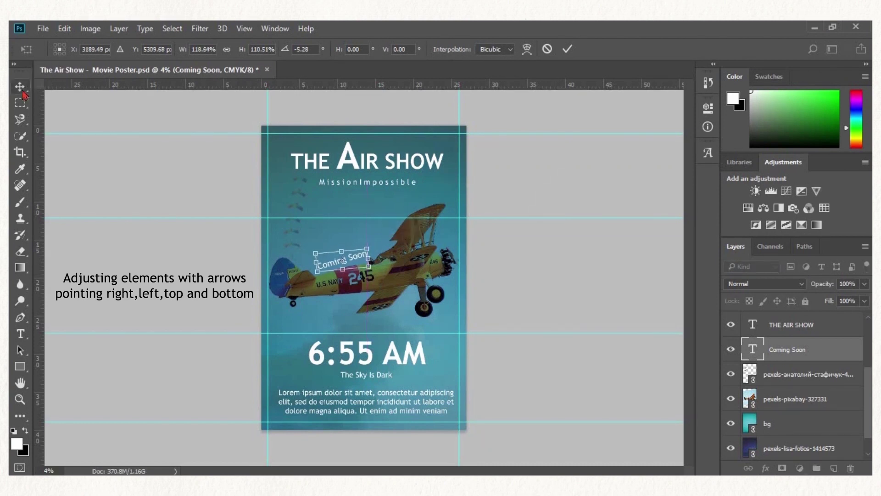
left_click(19, 88)
left_click(380, 206)
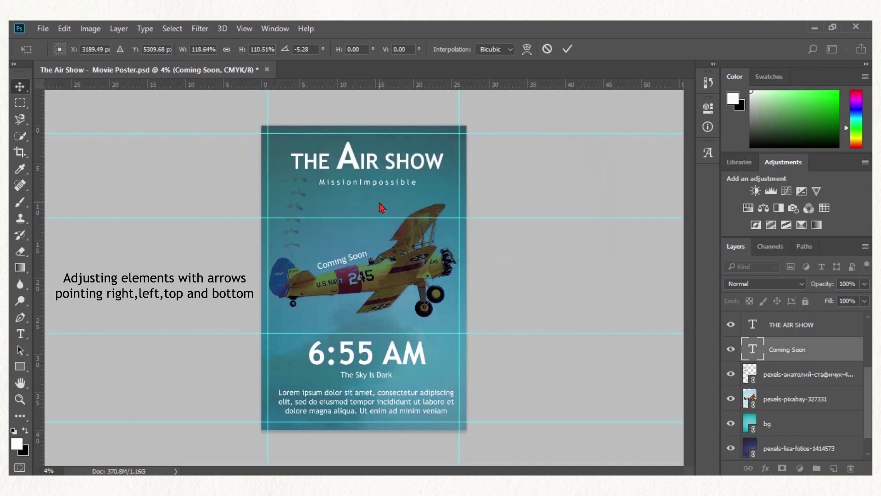
left_click_drag(351, 255, 347, 258)
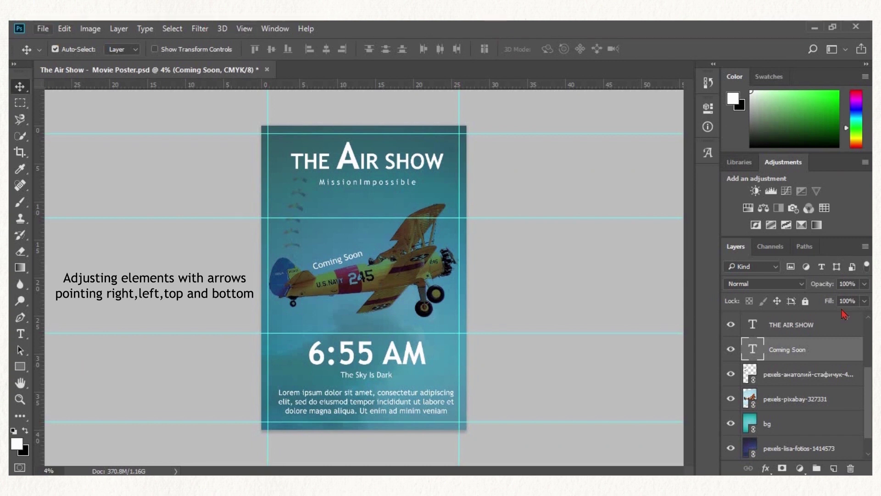
Nudge the Lorem ipsum paragraph slightly left at the bottom of the poster
left_click(417, 398)
key("Left")
key("Left")
key("Left")
key("Left")
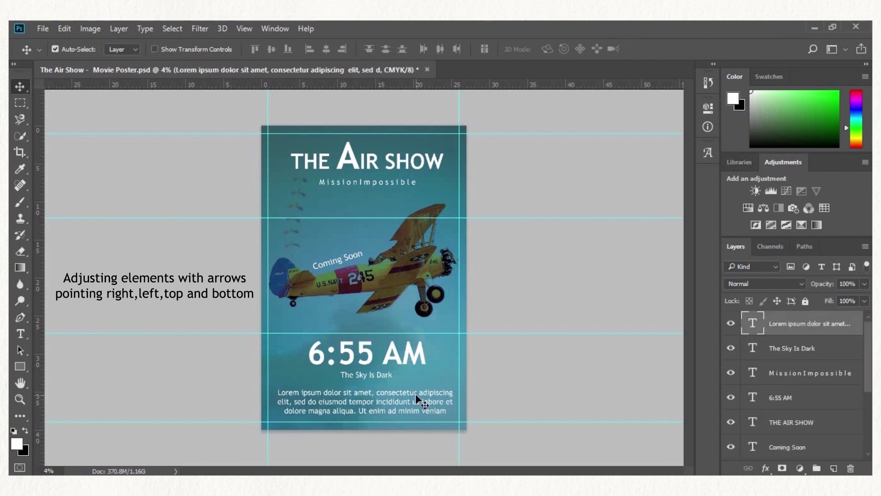
key("Left")
key("Left")
Place the background-removed 2805545 cut-out of the man as a linked image, shrunk to sit just above the Coming Soon text
left_click(43, 29)
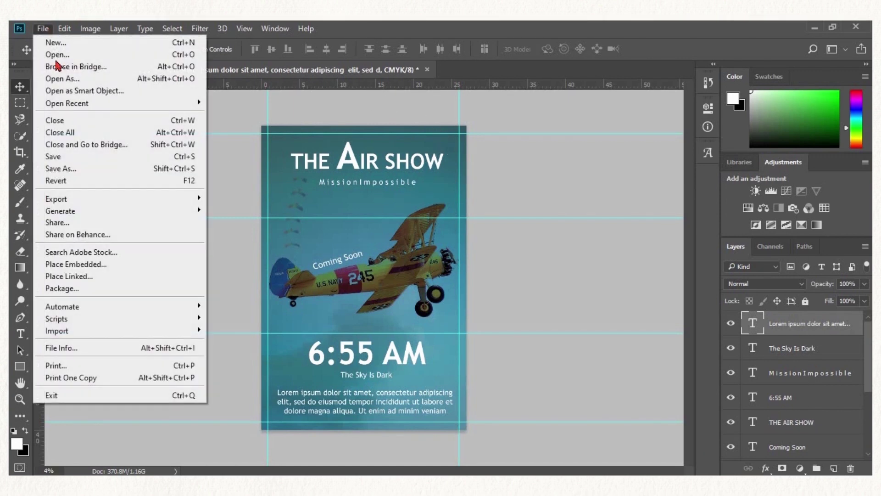
left_click(84, 277)
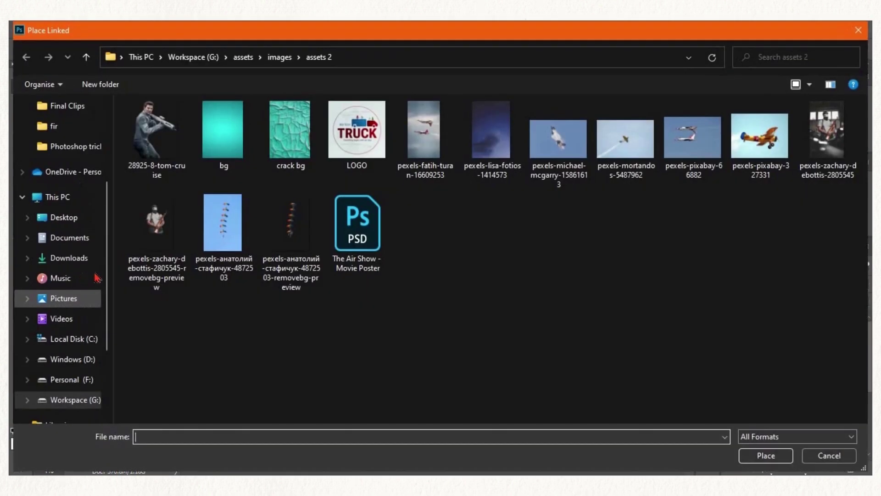
left_click(173, 220)
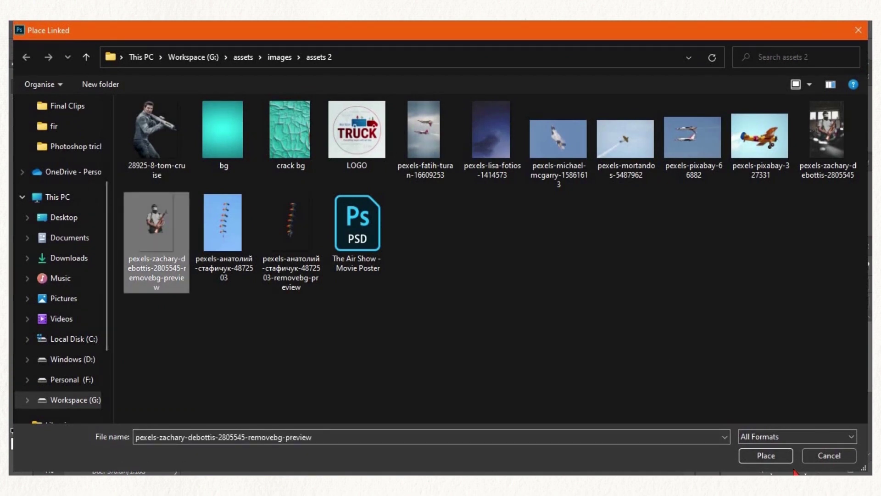
left_click(765, 456)
left_click_drag(372, 269, 342, 229)
left_click(20, 87)
left_click(394, 205)
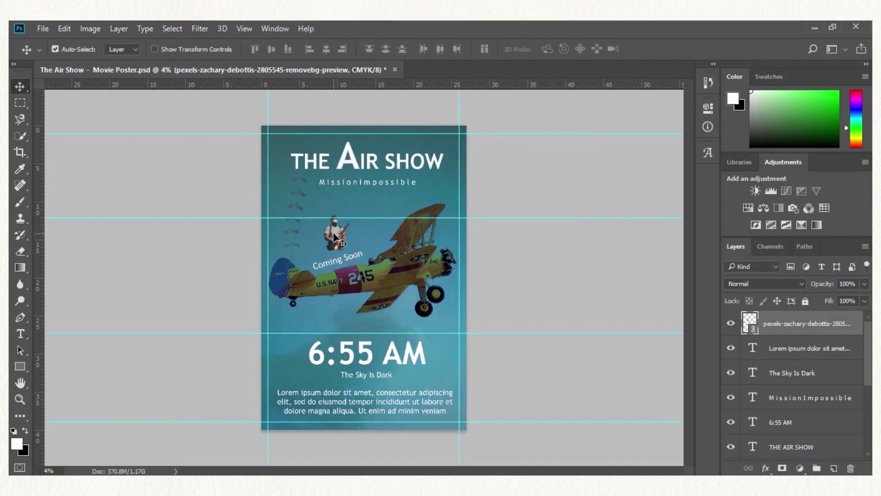
Reduce the man cut-out's opacity to about 59% and move it slightly down towards the Coming Soon text
left_click(865, 300)
left_click_drag(864, 303, 841, 304)
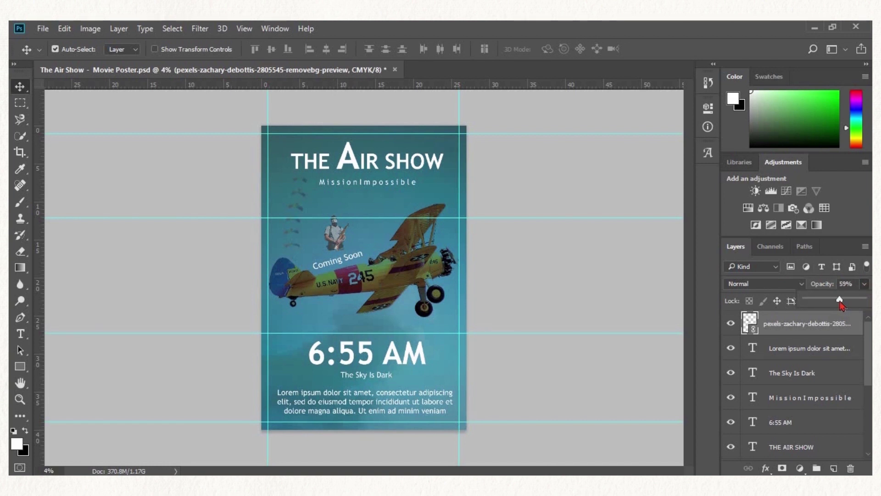
left_click_drag(841, 305, 840, 305)
left_click(627, 234)
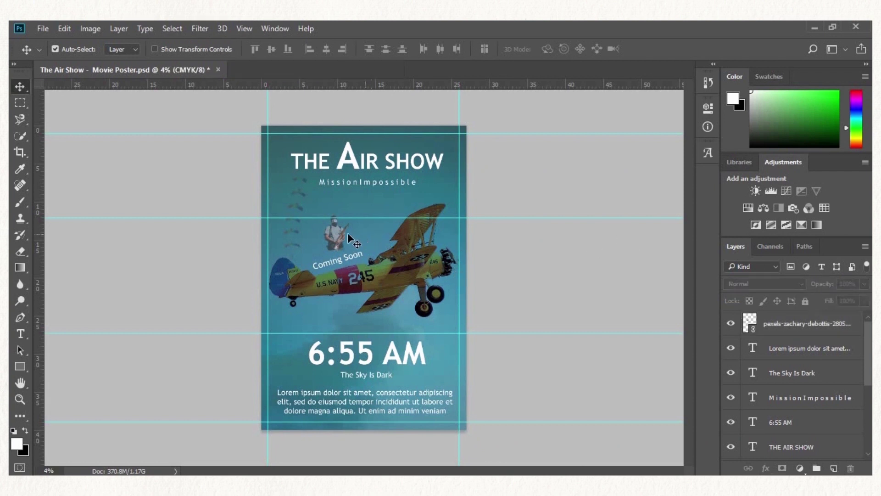
left_click_drag(337, 233, 337, 239)
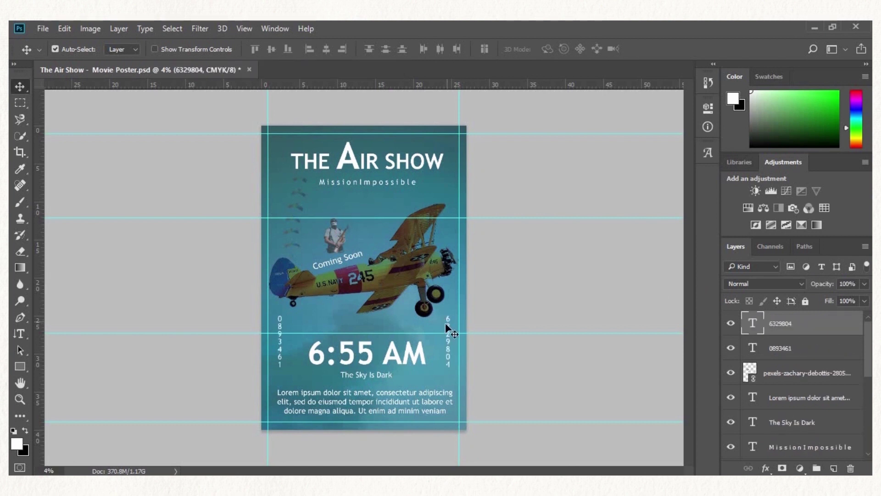
Move the vertical number text at the right margin guide up beside the biplane's upper wing
left_click_drag(448, 321, 439, 187)
Try the linked LOGO image at 21.40% scale in the poster's upper-right corner and delete it
left_click(43, 31)
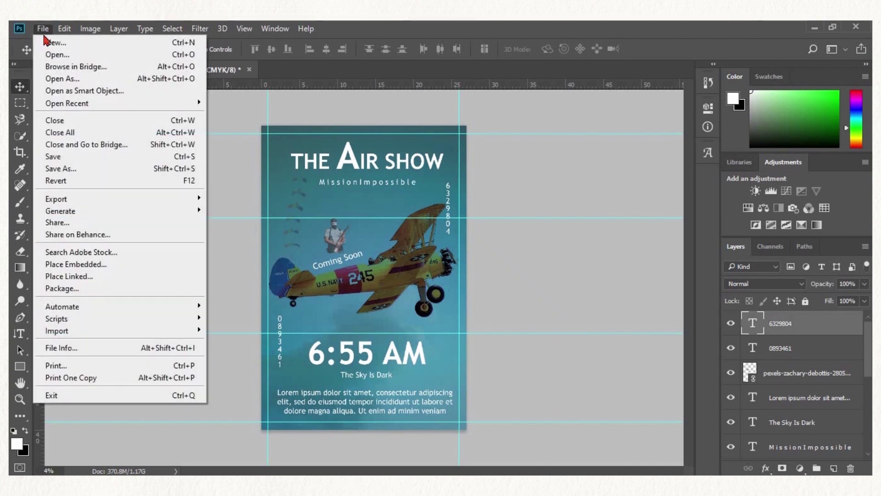
left_click(87, 277)
left_click(361, 138)
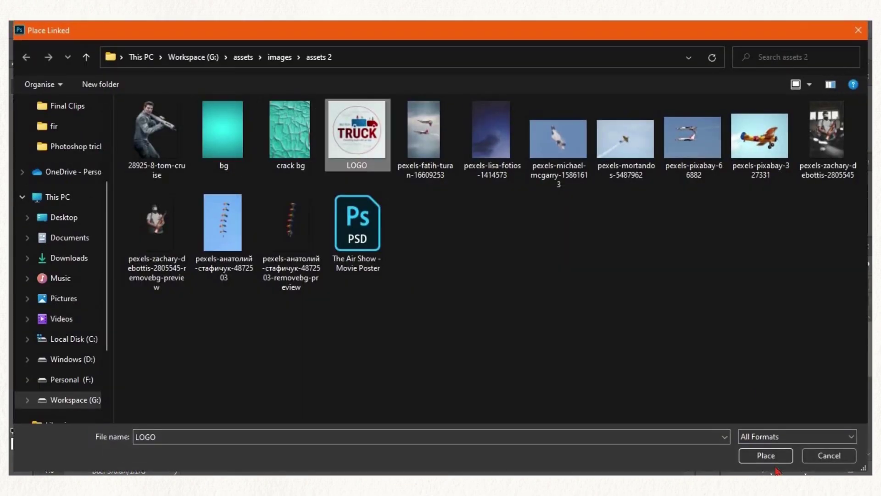
left_click(765, 456)
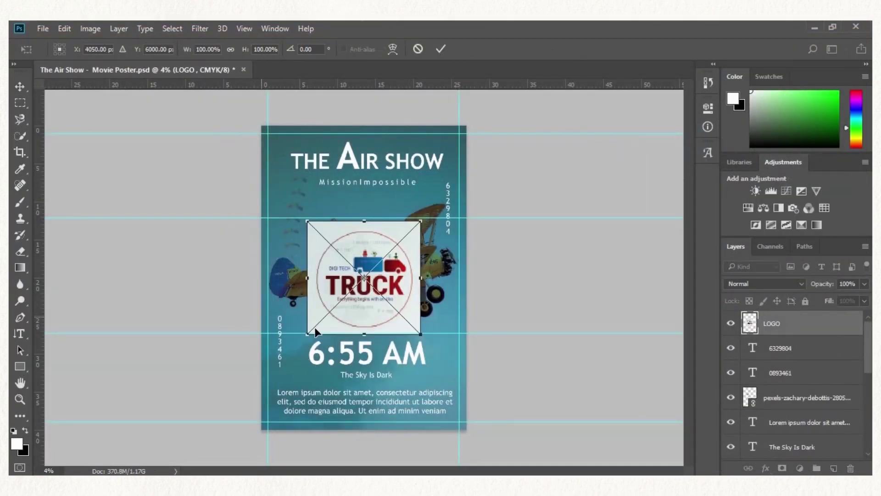
left_click_drag(329, 322, 411, 253)
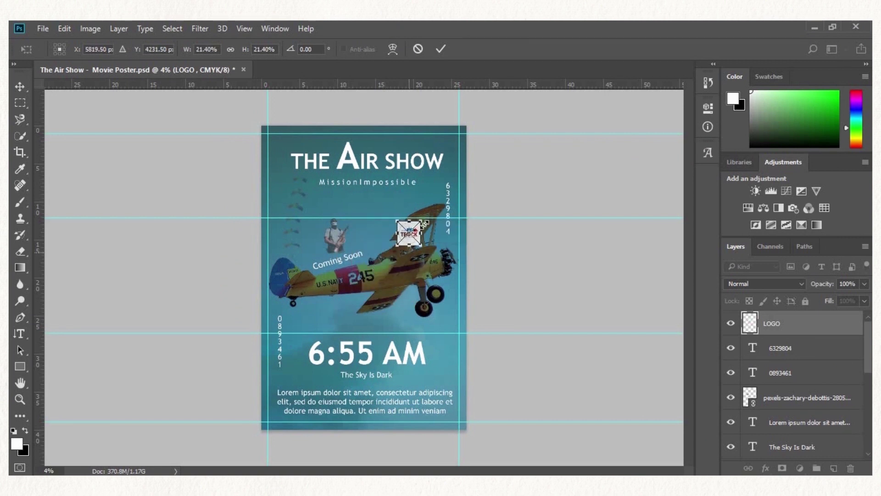
left_click(29, 89)
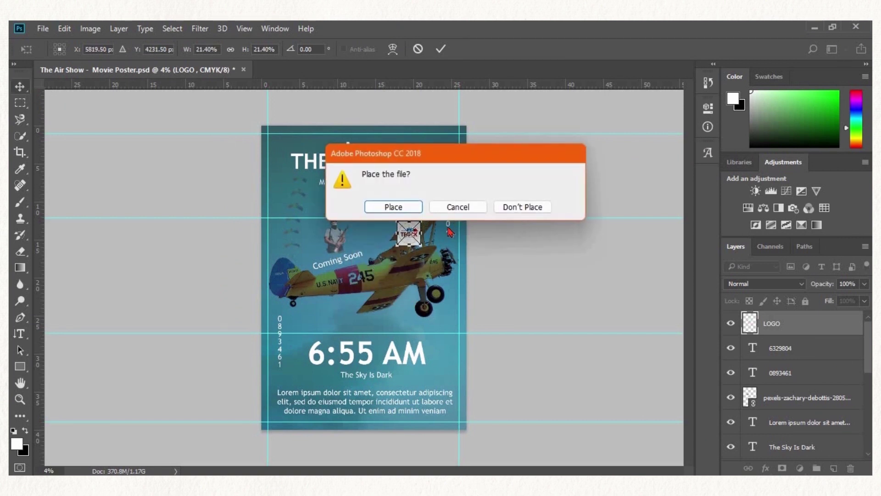
left_click(393, 206)
left_click_drag(398, 249, 451, 142)
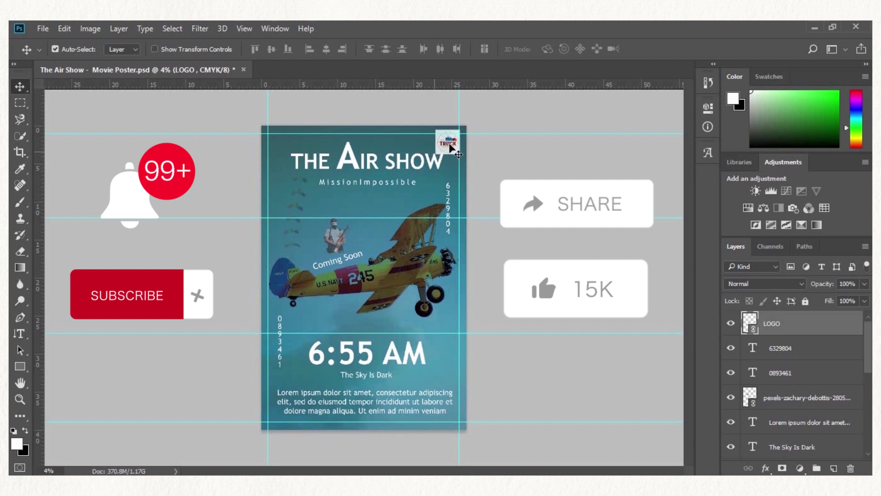
key("Delete")
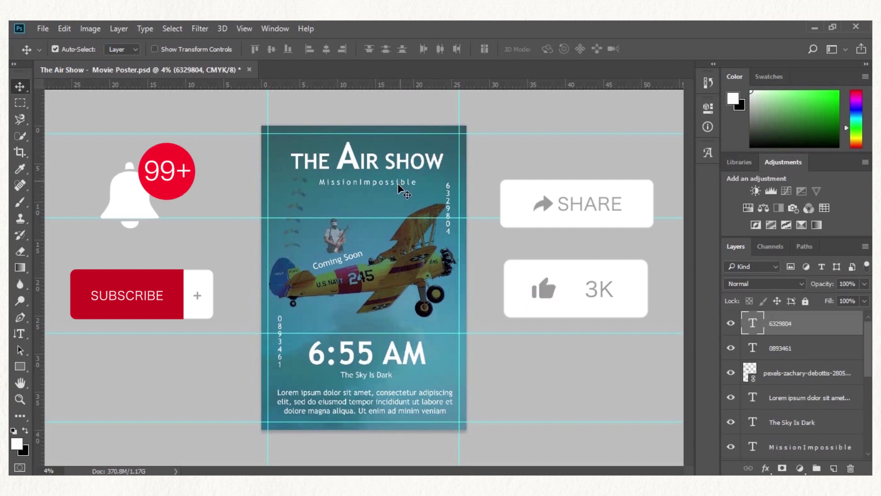
Select the MissionImpossible and THE AIR SHOW text layers together and nudge them down to leave more space above the title
left_click(401, 183)
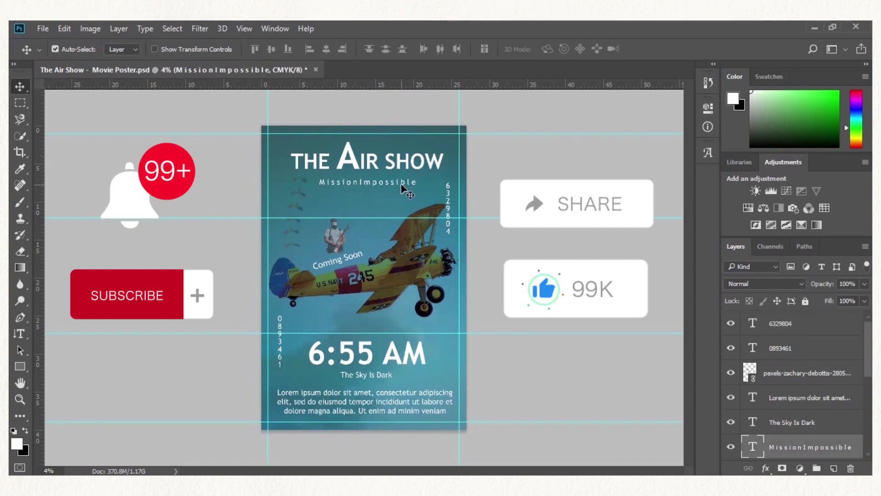
scroll(834, 434, "down", 3)
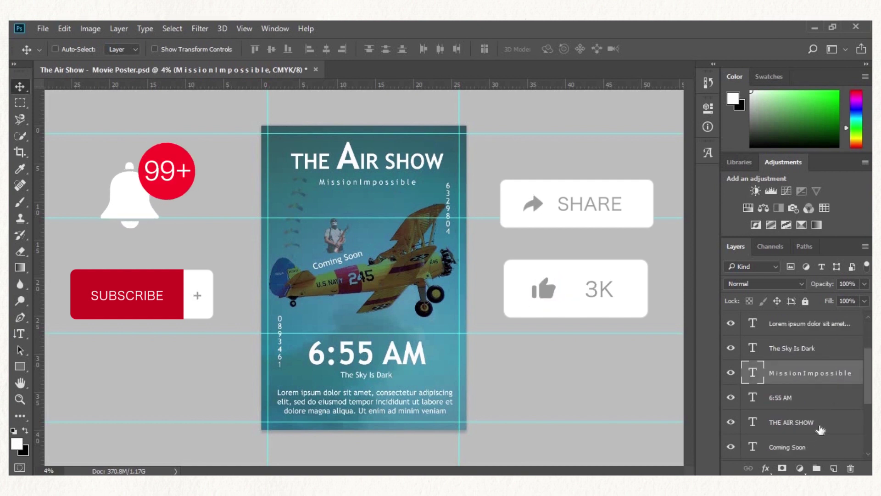
left_click(821, 429, "ctrl")
key("shift+Down")
key("shift+Down")
key("shift+Down")
key("shift+Down")
key("shift+Down")
key("shift+Down")
key("shift+Down")
key("shift+Down")
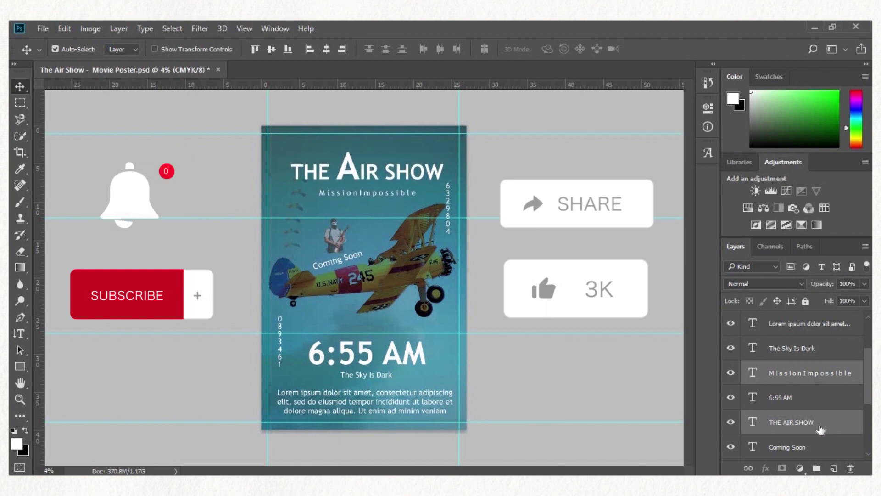
key("shift+Down")
key("shift+Down")
key("shift+Down")
key("shift+Down")
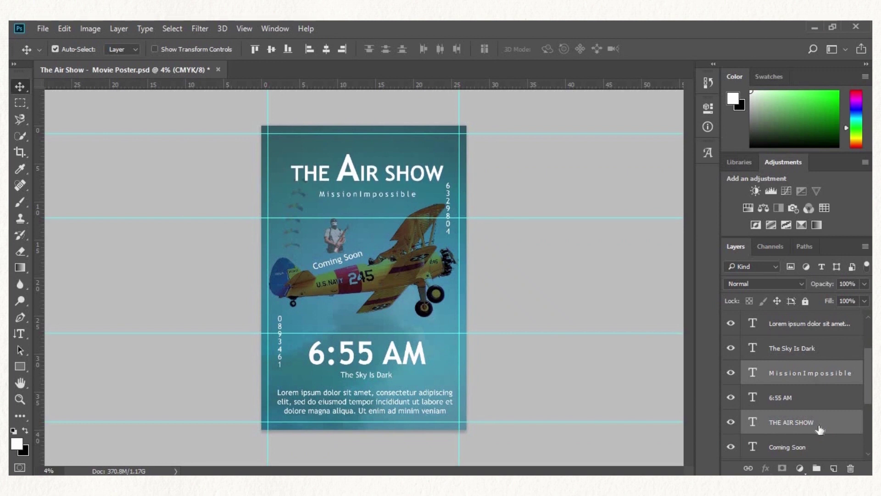
key("shift+Down")
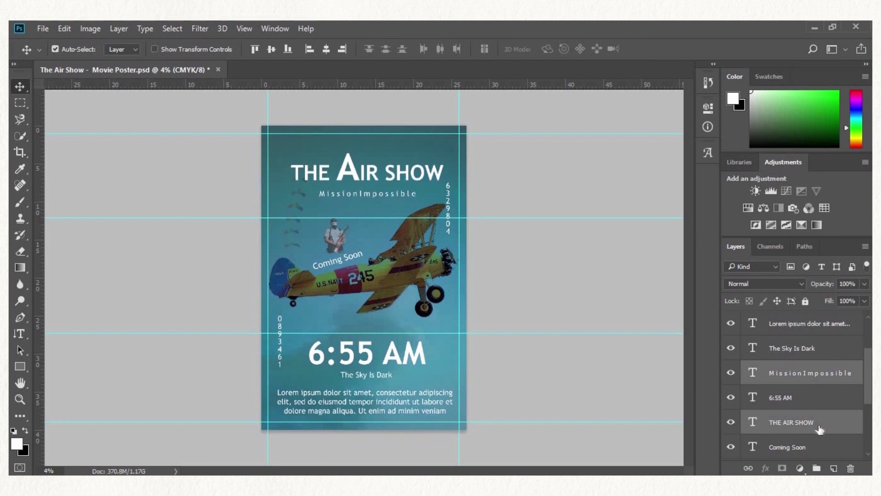
key("shift+Up")
key("shift+Up")
key("shift+Up")
key("shift+Up")
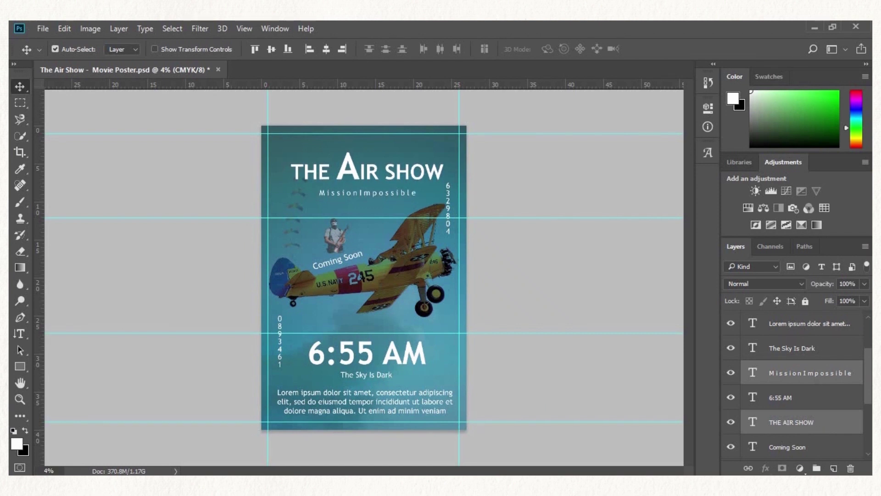
left_click(43, 29)
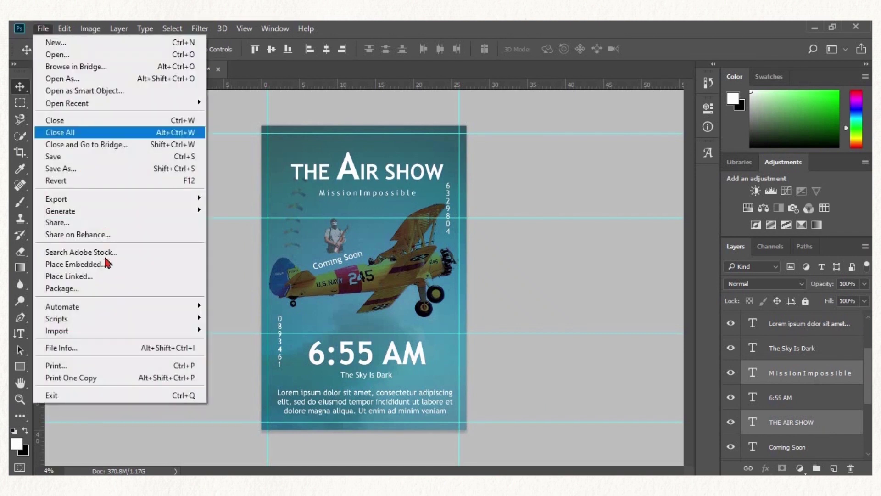
left_click(540, 253)
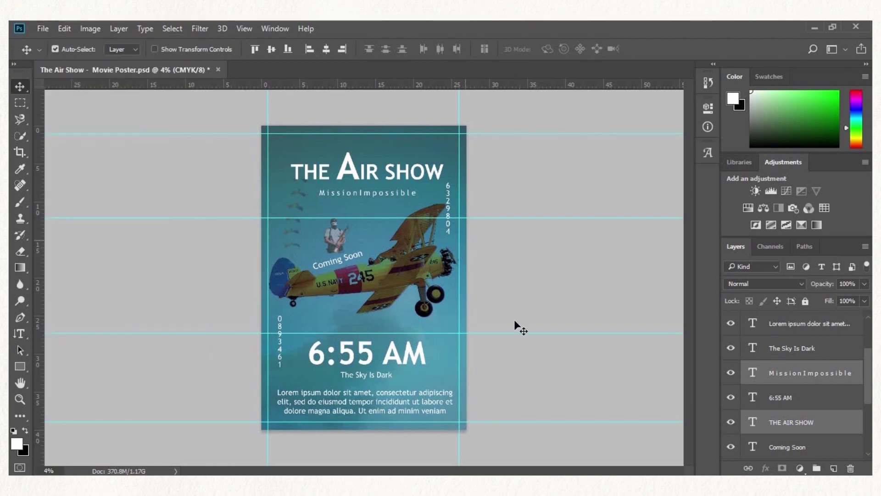
left_click(464, 285)
Place LOGO as a linked image, scaled to 20.84%, in the upper-right corner inside the margin guides
left_click(51, 30)
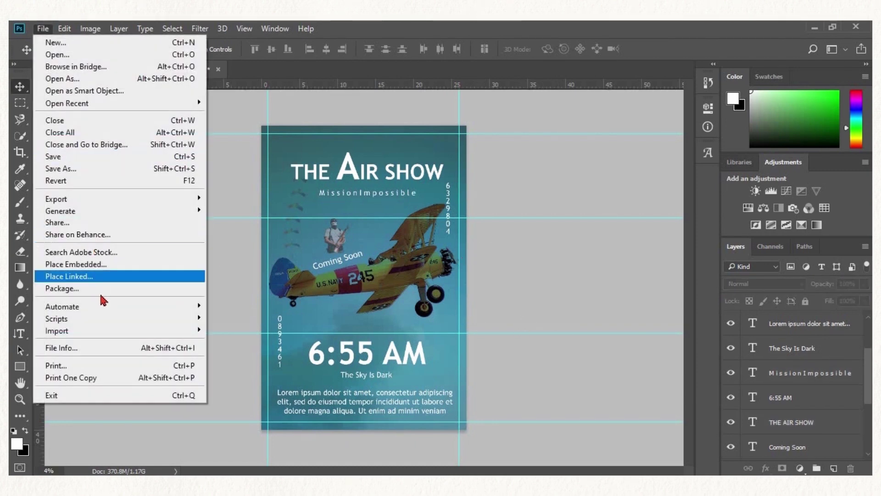
left_click(103, 277)
left_click(367, 161)
left_click(765, 456)
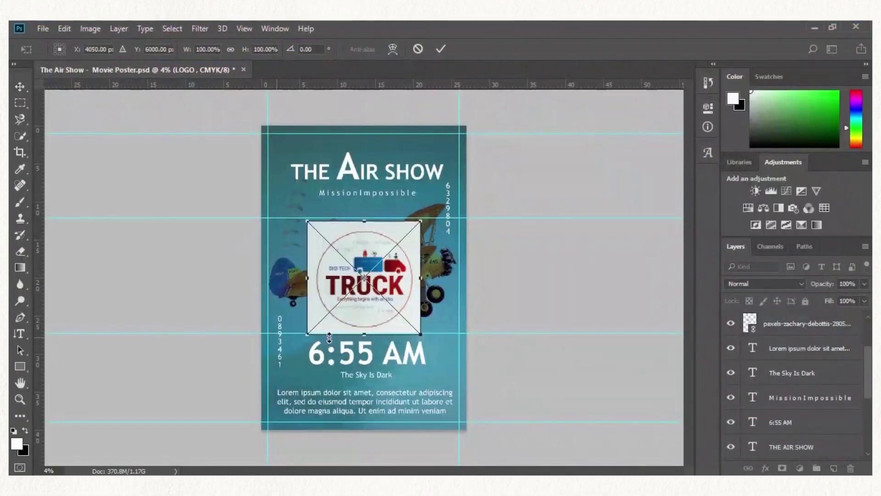
left_click_drag(312, 336, 451, 124)
left_click(17, 83)
left_click(391, 205)
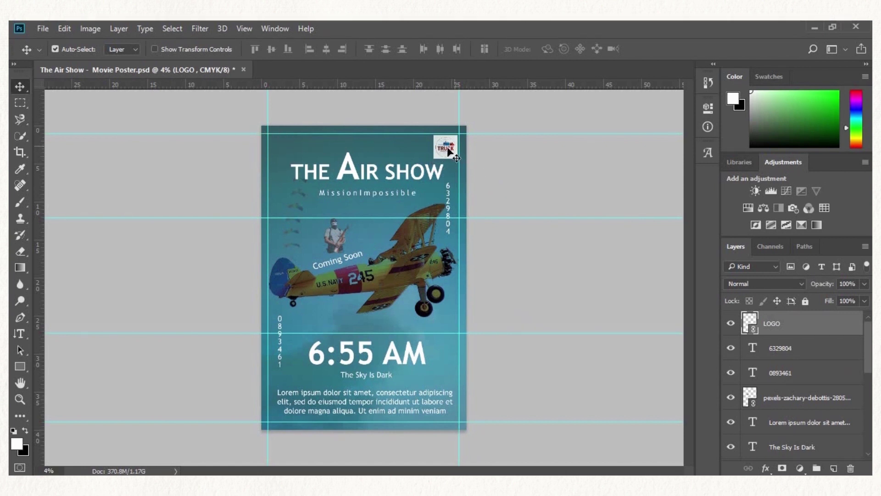
Scale the placed logo down to 16.13%, keeping it against the upper-right margin guides
key("ctrl+t")
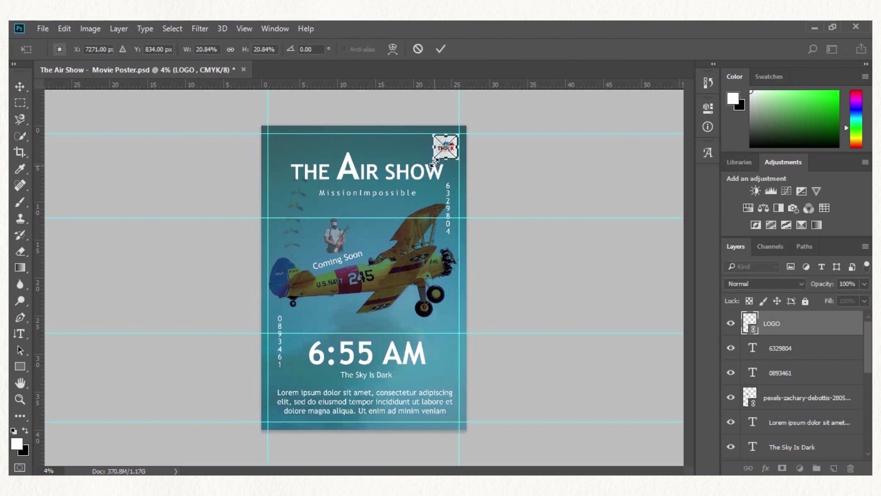
left_click_drag(434, 159, 439, 154)
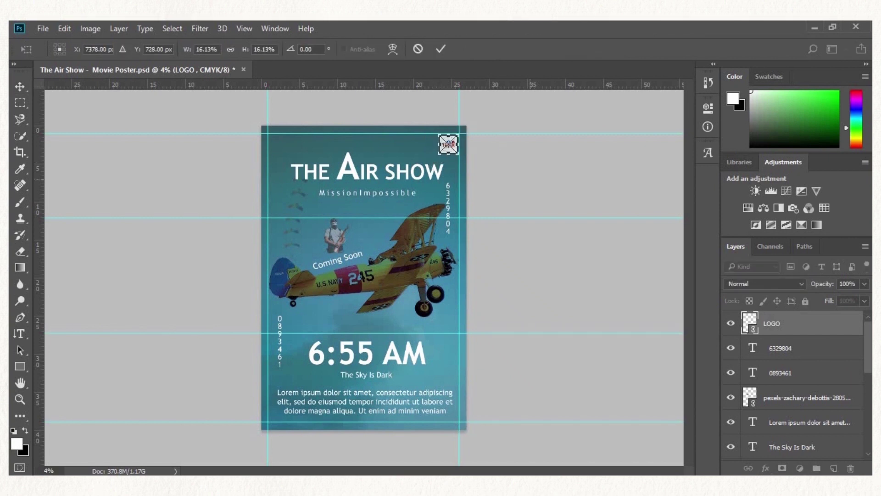
left_click(20, 86)
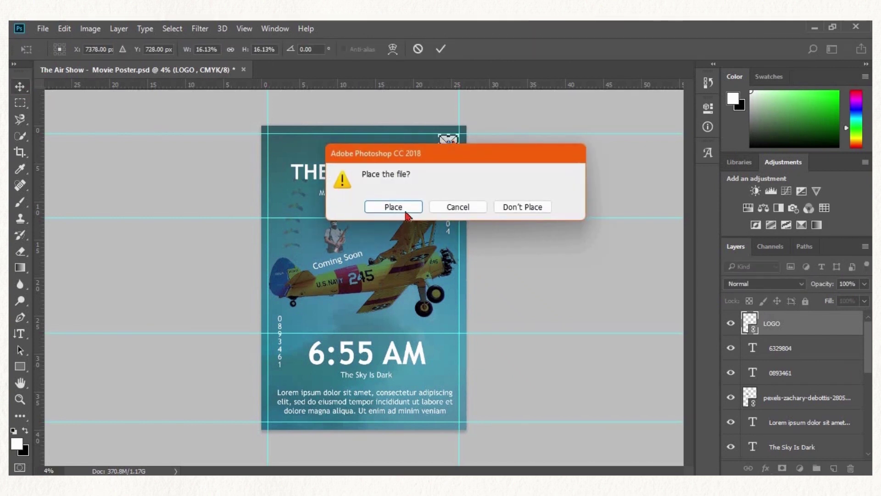
key("Return")
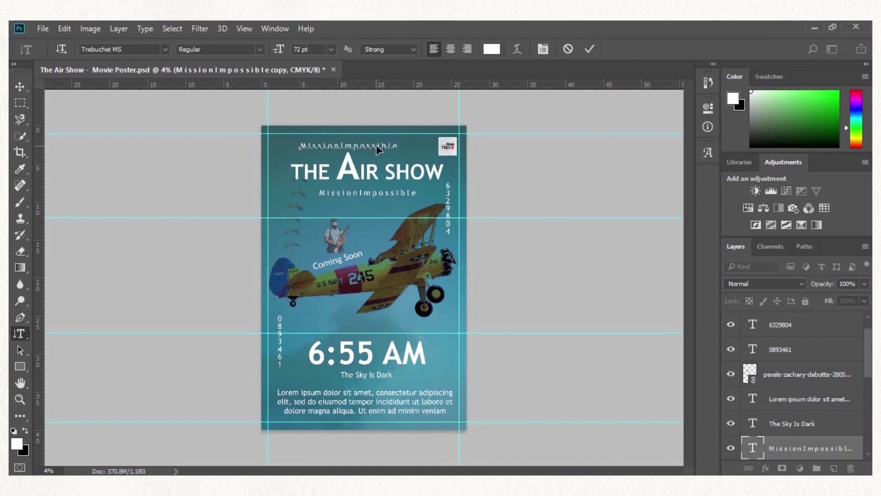
Replace the copied tagline above the title with Digi Tech Truck Presents on two lines and move it towards the upper-left margin
left_click_drag(298, 146, 399, 146)
key("BackSpace")
type("Digi Tech Truck P")
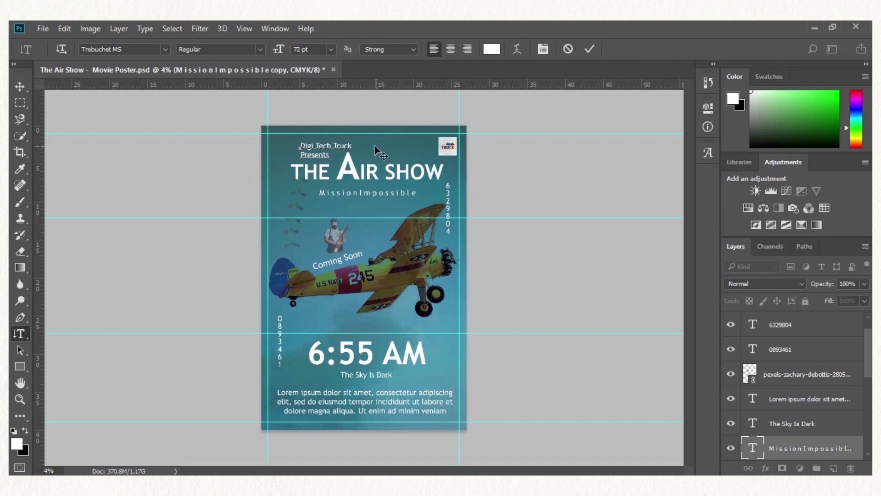
left_click(20, 86)
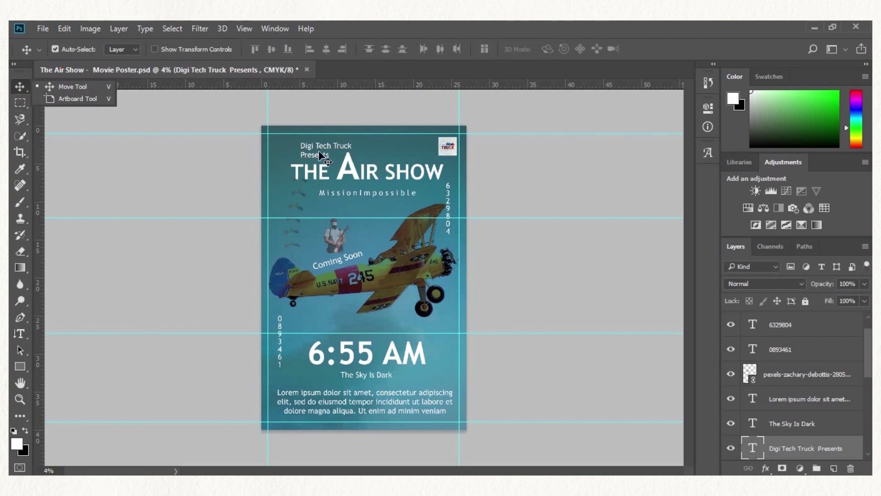
left_click_drag(320, 150, 288, 145)
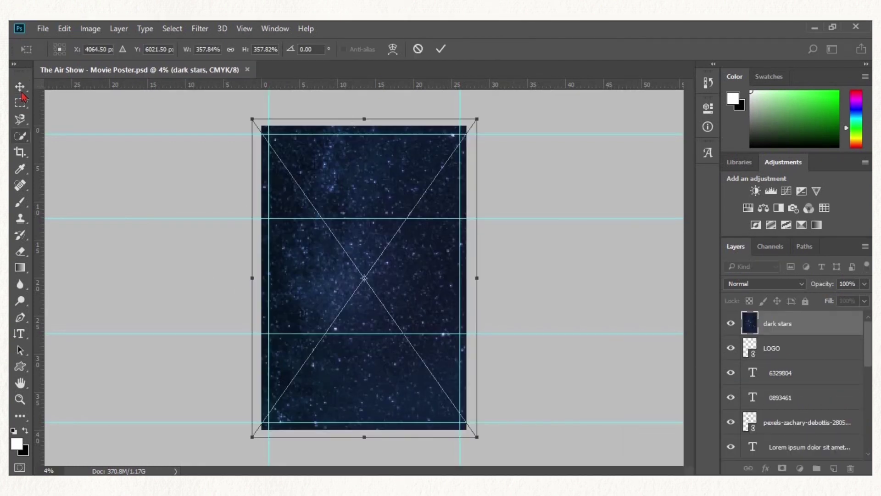
Finish placing the enlarged dark stars image so it covers the whole poster
left_click(20, 86)
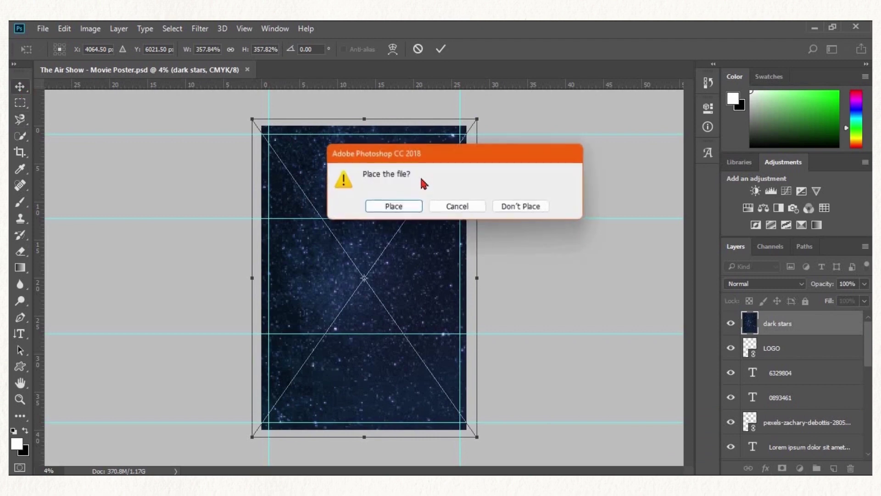
left_click(396, 205)
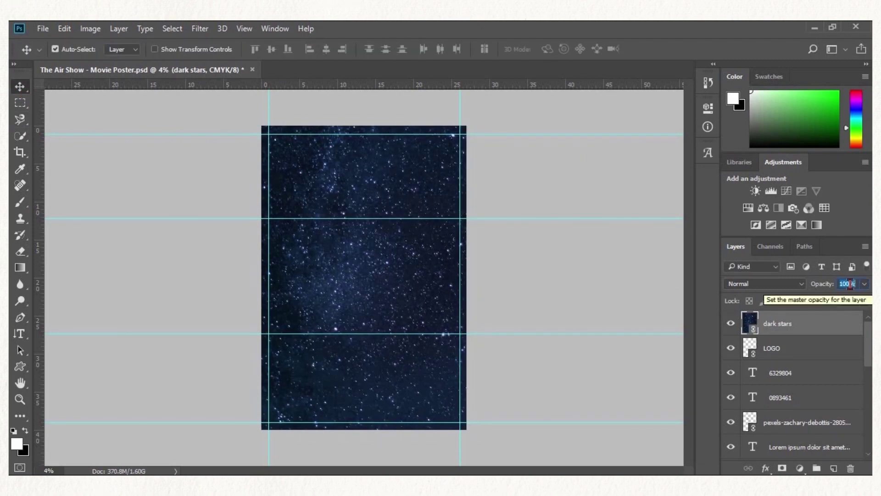
Set the opacity of the dark stars layer to 15%
double_click(850, 284)
type("15")
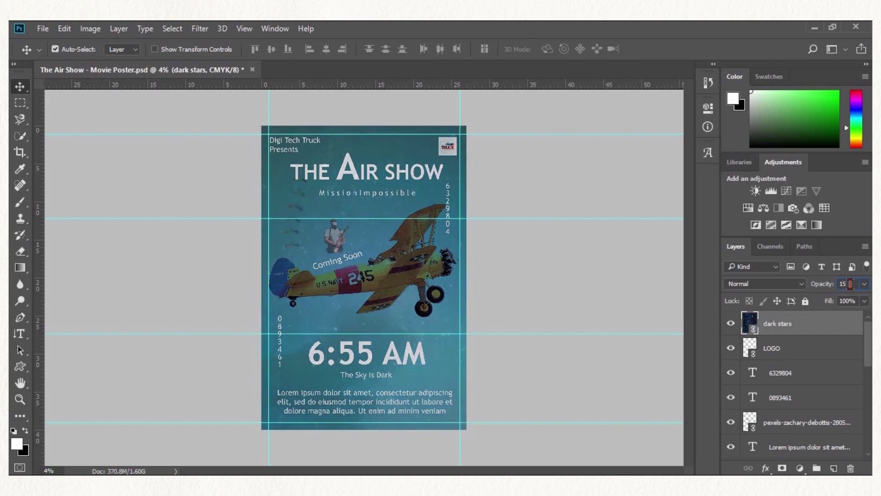
left_click(597, 235)
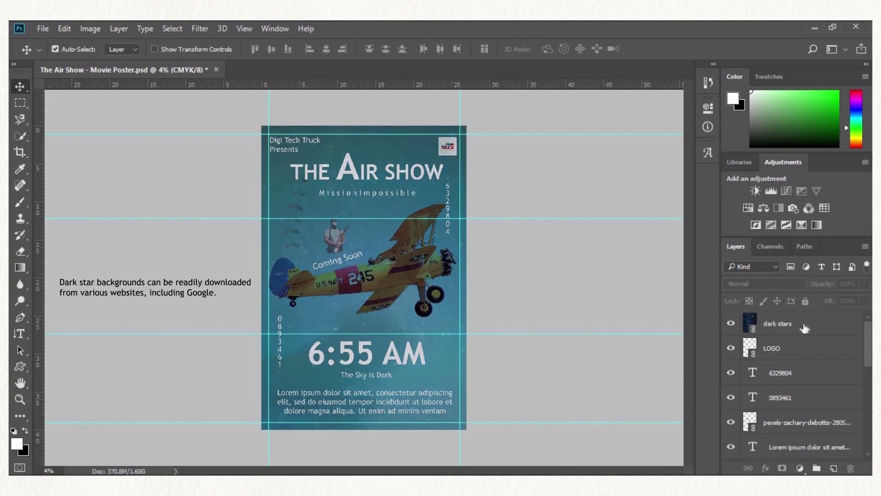
Move the dark stars layer down the stack so it sits directly above bg and below the biplane layer
left_click(812, 338)
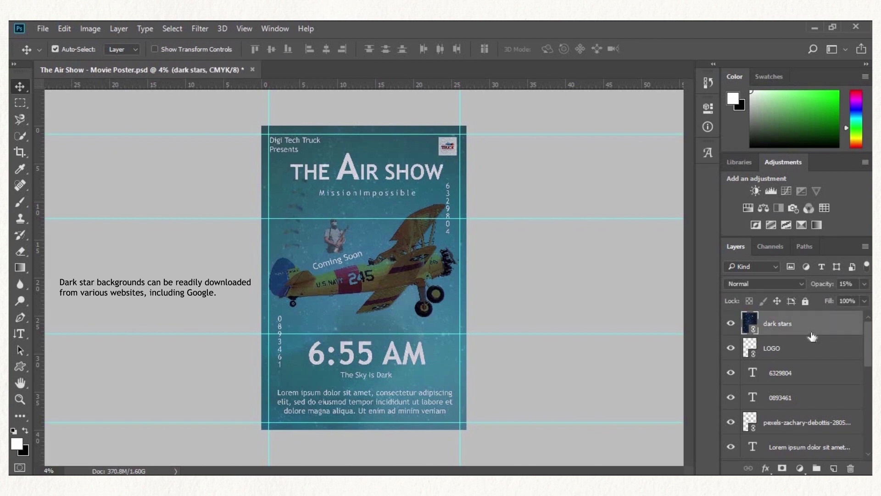
key("ctrl+bracketleft")
key("ctrl+bracketleft")
key("ctrl+bracketleft")
key("ctrl+bracketleft")
key("ctrl+bracketleft")
key("ctrl+bracketleft")
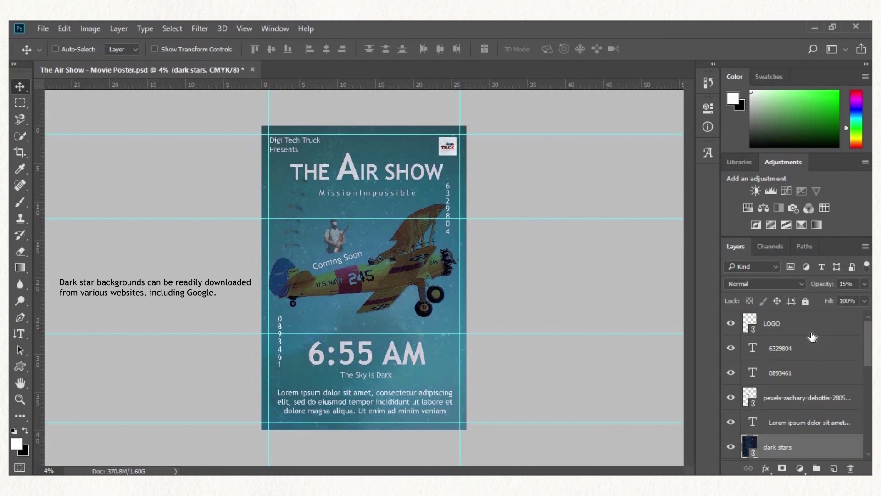
key("ctrl+bracketleft")
key("ctrl+bracketleft")
key("ctrl+bracketleft")
key("ctrl+bracketleft")
key("ctrl+bracketleft")
key("ctrl+bracketleft")
key("ctrl+bracketleft")
key("ctrl+bracketleft")
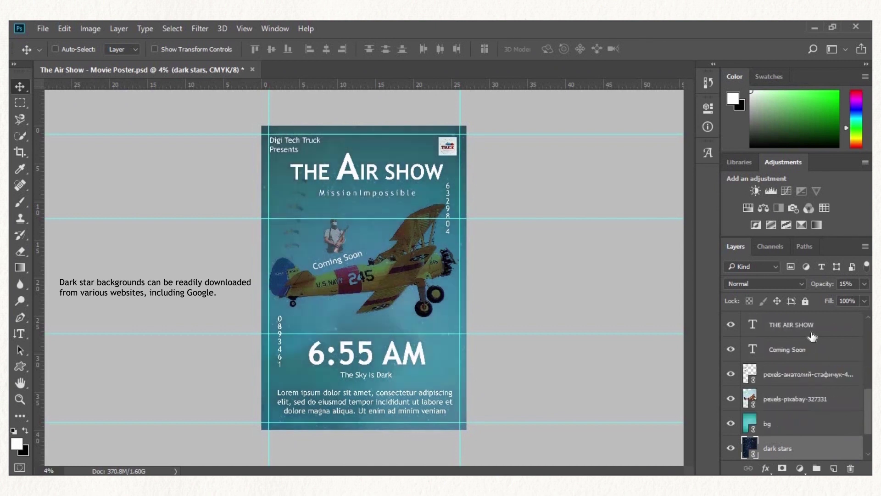
key("ctrl+bracketleft")
key("ctrl+bracketleft")
key("ctrl+bracketright")
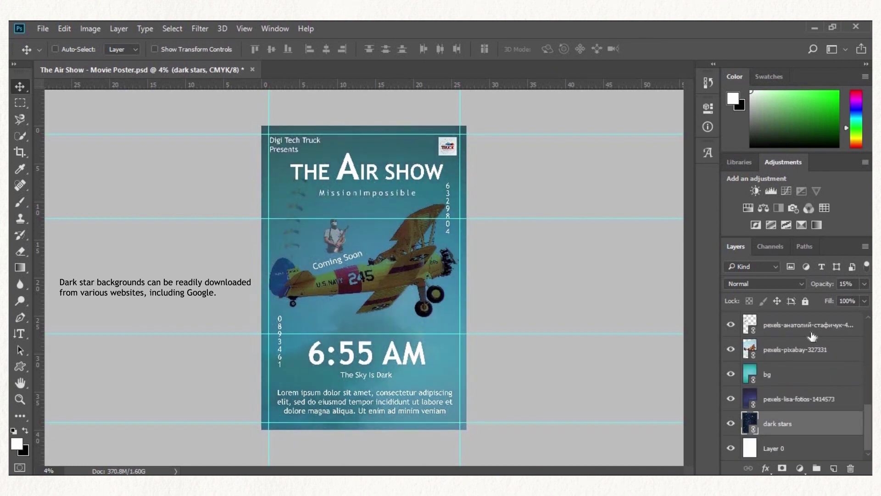
key("ctrl+bracketright")
key("ctrl+bracketright")
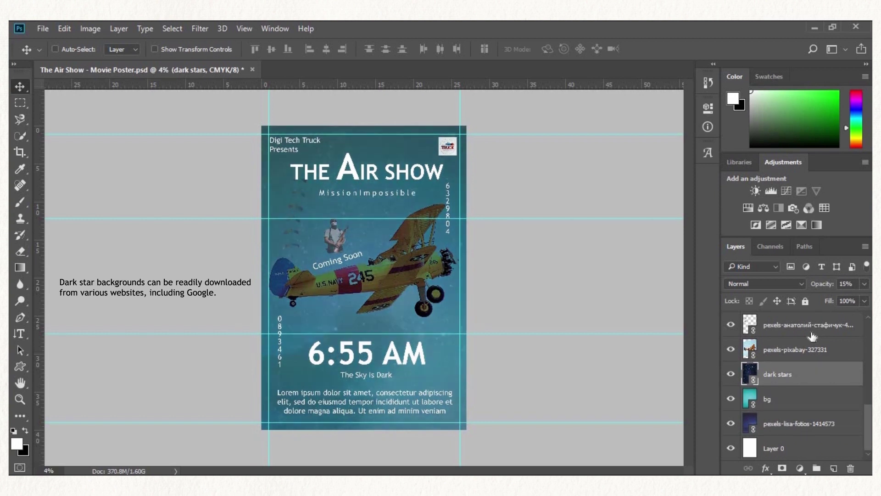
key("ctrl+bracketleft")
key("ctrl+bracketright")
left_click(114, 193)
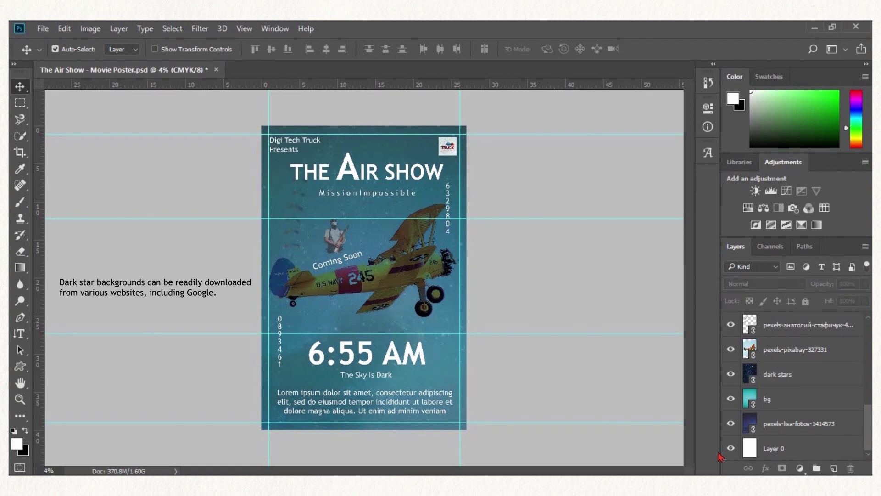
Delete the white Layer 0 and group the dark stars layer with the two background layers beneath it
left_click(787, 456)
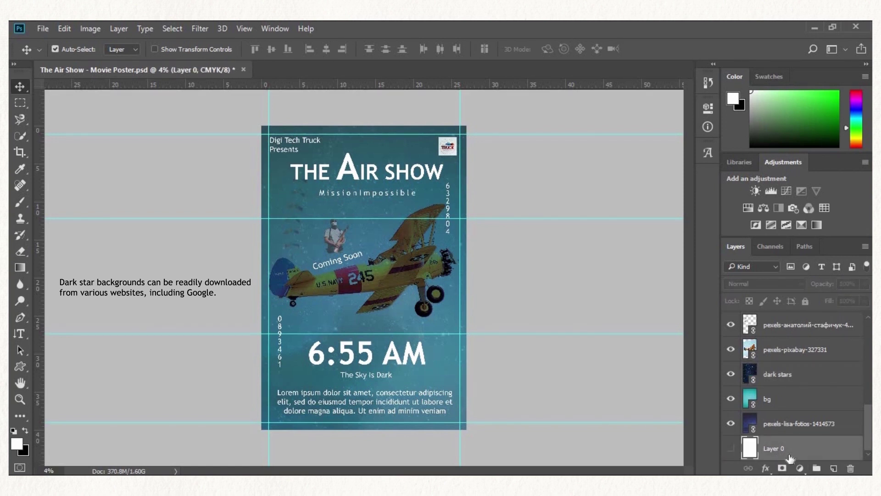
key("Delete")
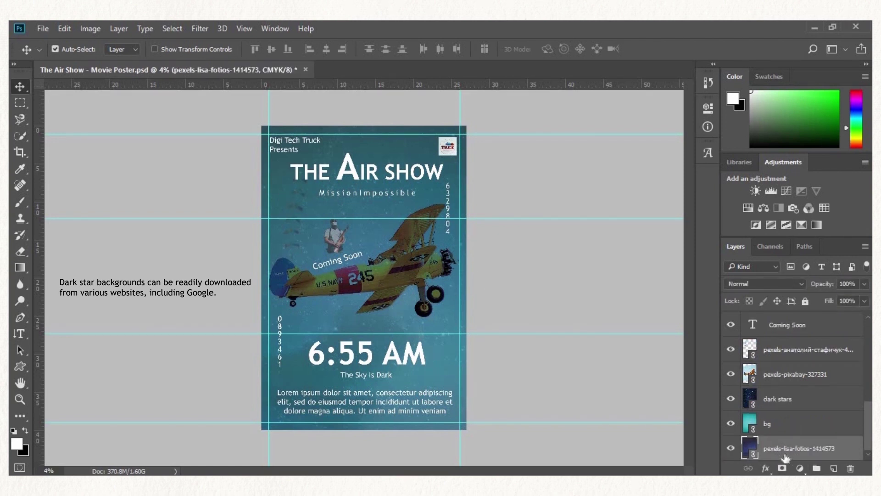
left_click(825, 398, "shift")
left_click_drag(825, 396, 816, 467)
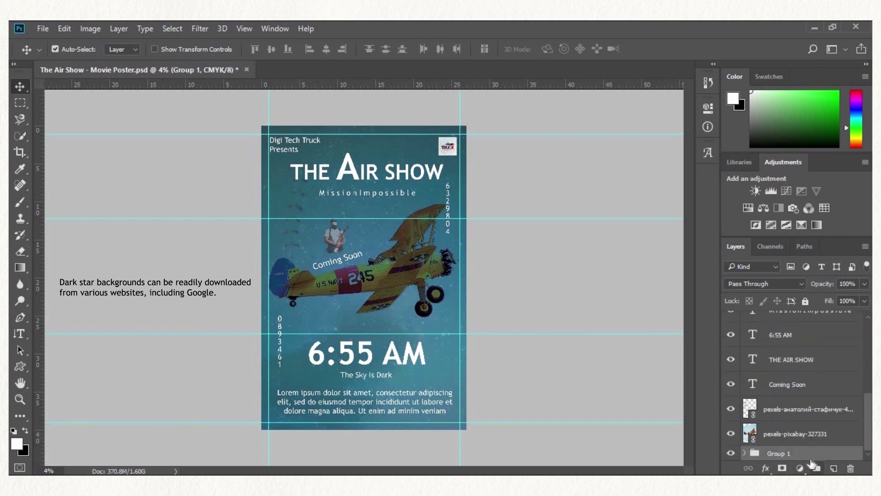
Rename the new group of background layers as bakcground
double_click(779, 454)
type("bakkground")
key("Return")
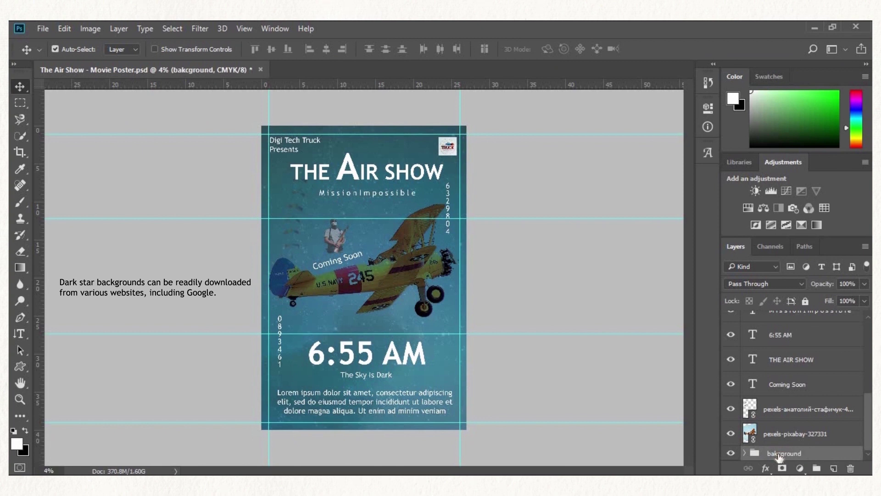
Group the biplane image with the image layer directly above it and name the group manipulation
left_click(806, 433)
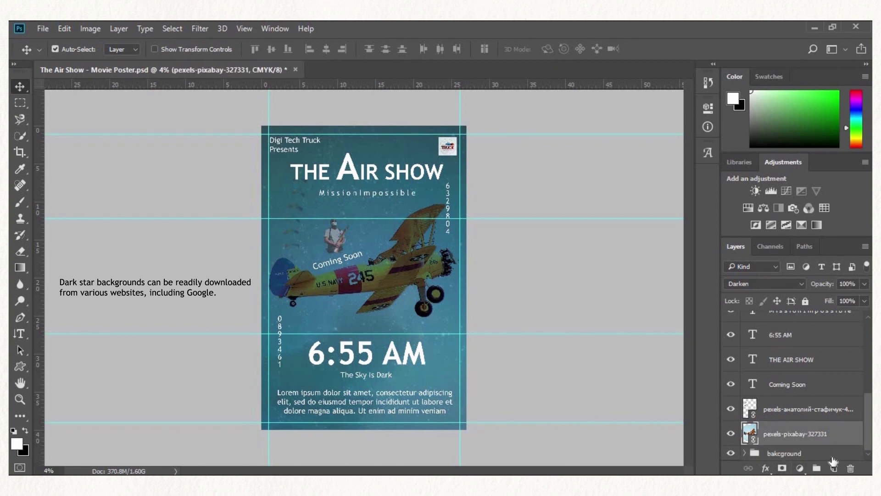
left_click(818, 413, "shift")
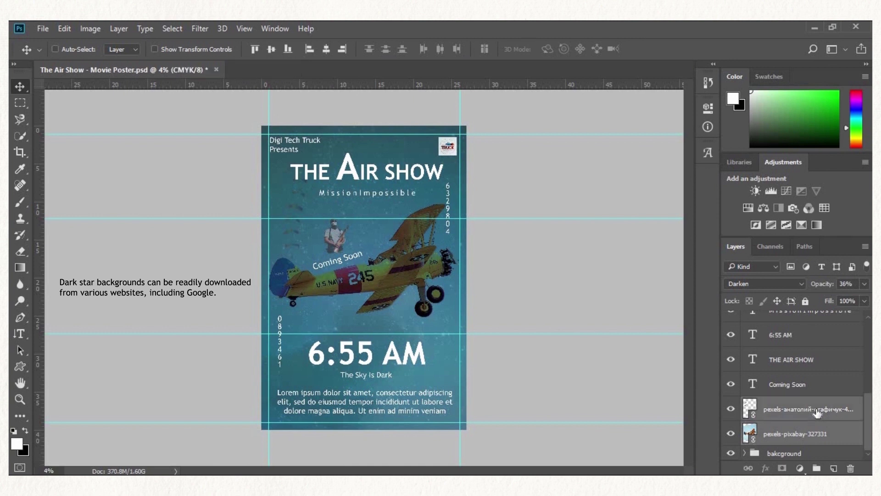
key("ctrl+g")
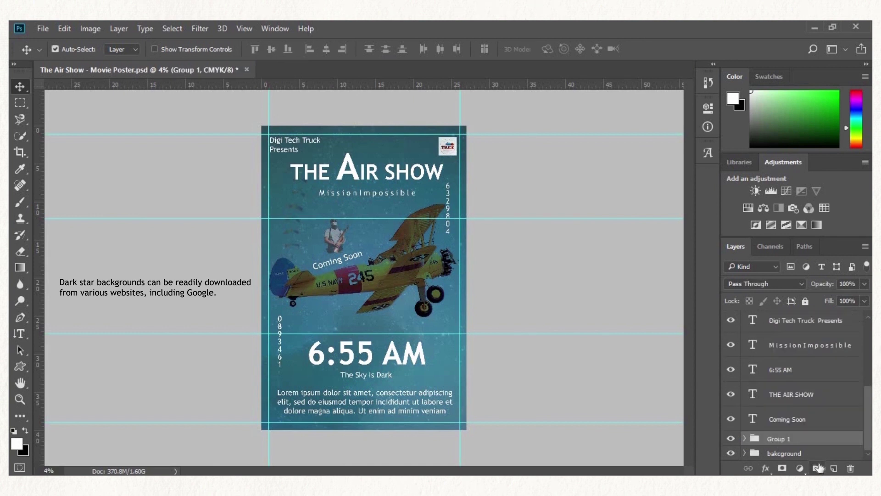
left_click(732, 439)
double_click(779, 442)
type("manipulati")
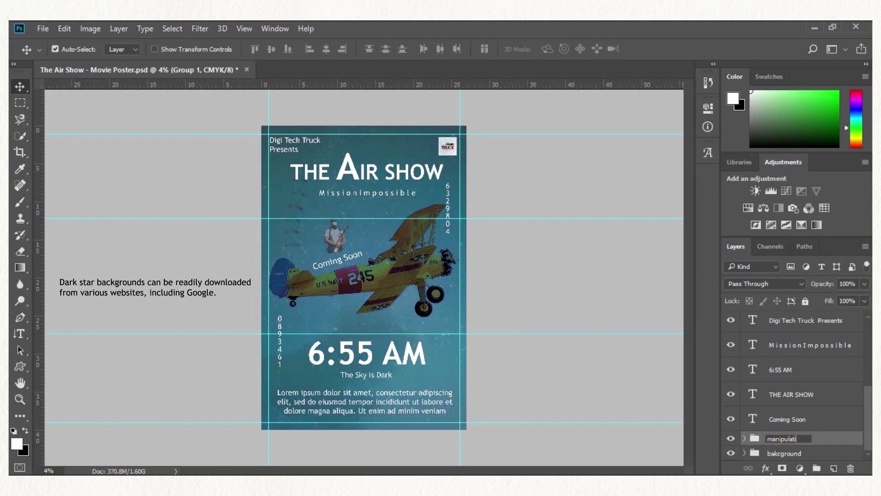
key("Return")
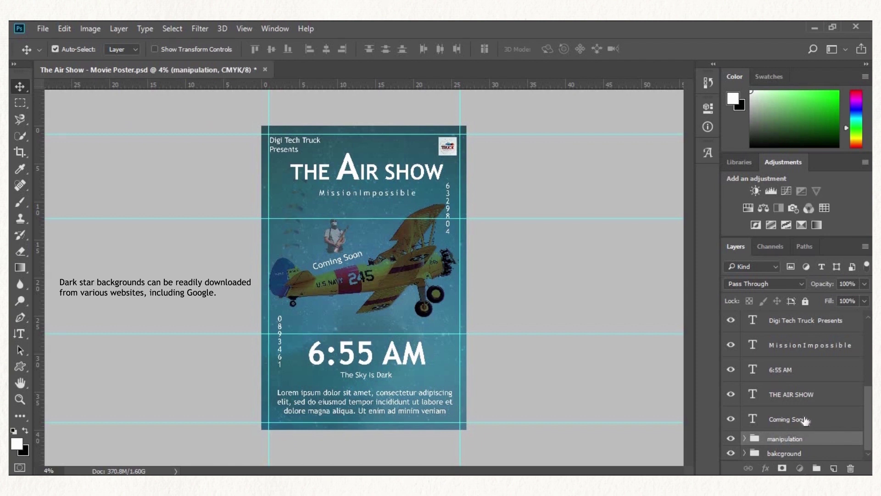
Group the text layers from Coming Soon up to the Lorem ipsum paragraph and name the group text
left_click(830, 411)
scroll(830, 411, "up", 2)
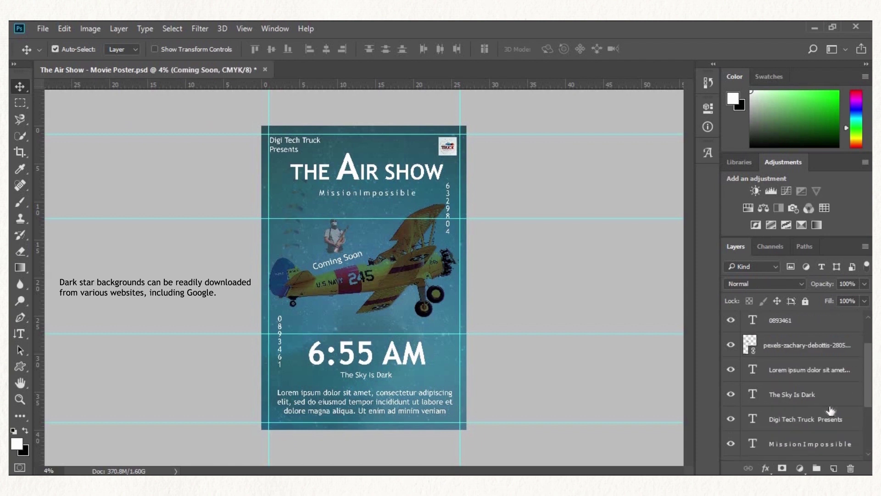
left_click(812, 379, "shift")
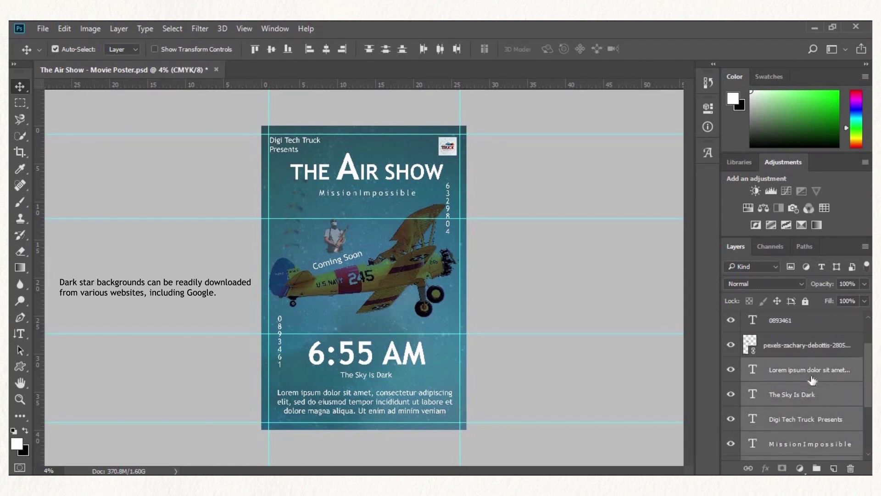
left_click(817, 468)
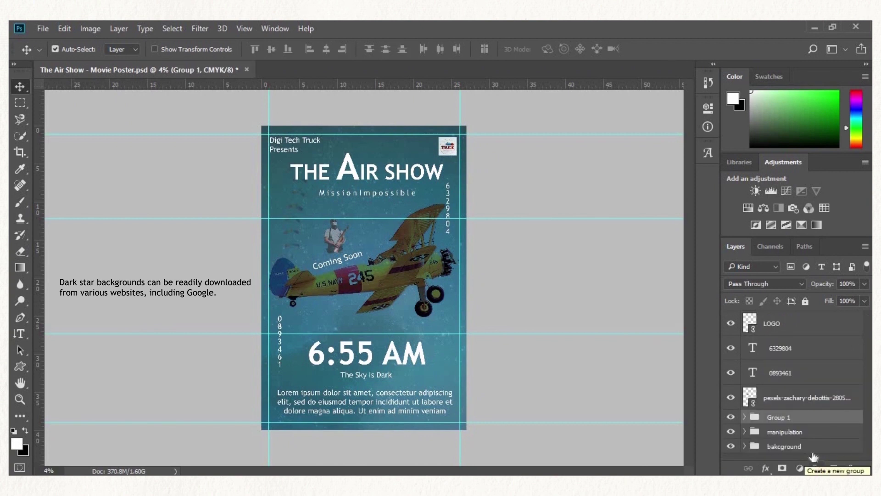
double_click(779, 417)
type("t")
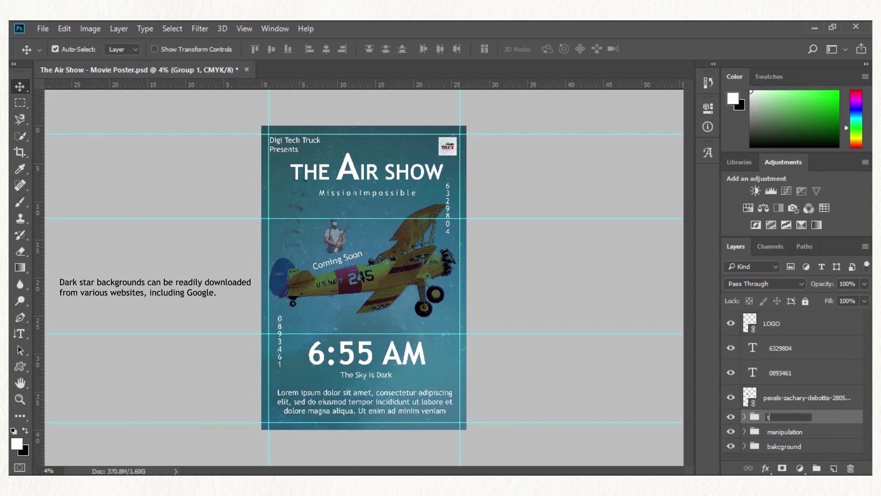
type("ectt")
key("BackSpace")
type("xt")
key("Return")
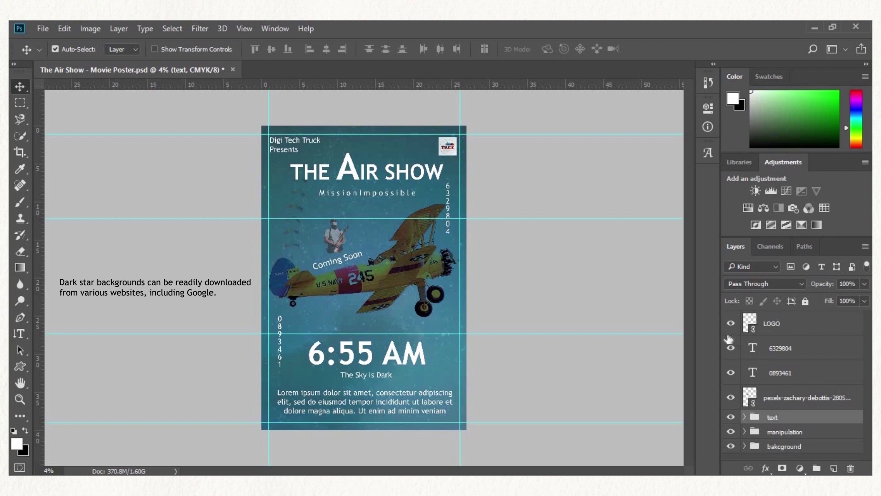
Move the remaining loose pexels image layer above the text group into the manipulation group
left_click(732, 324)
left_click(732, 398)
left_click(798, 397)
left_click_drag(799, 397, 802, 438)
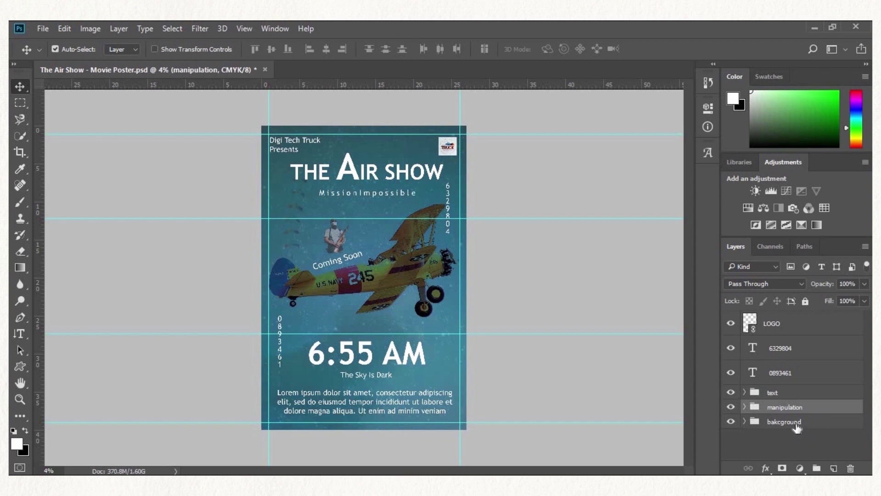
Move the two vertical number text layers into the text group
left_click(784, 377)
left_click_drag(783, 394, 782, 394)
left_click_drag(785, 348, 783, 370)
left_click(731, 324)
left_click(732, 324)
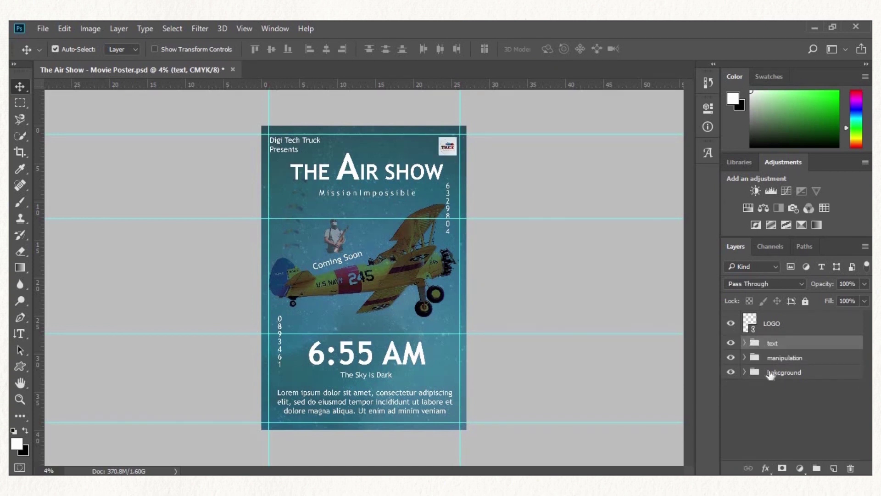
Put the LOGO layer into a new group named logo above the text group and save the poster document
left_click(816, 469)
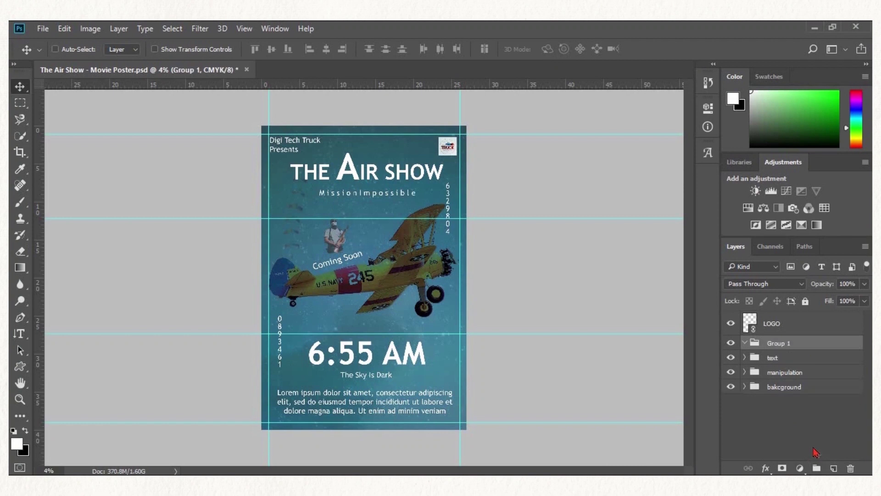
key("ctrl+z")
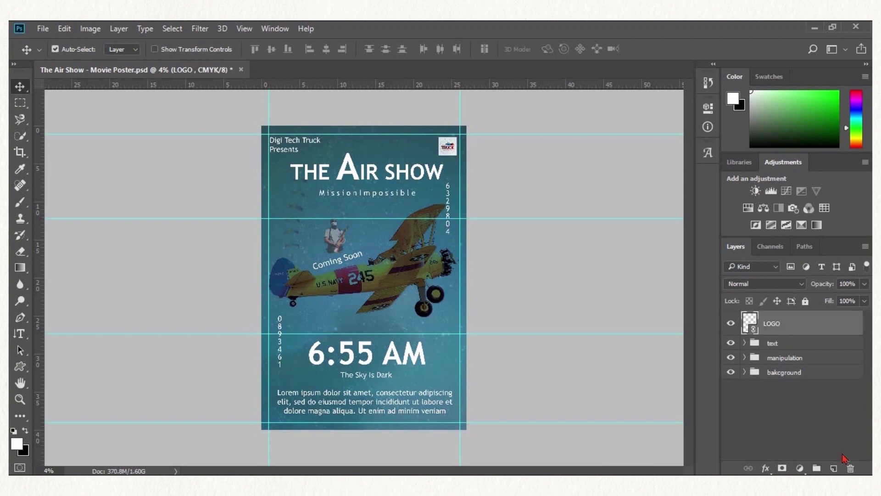
left_click(818, 468)
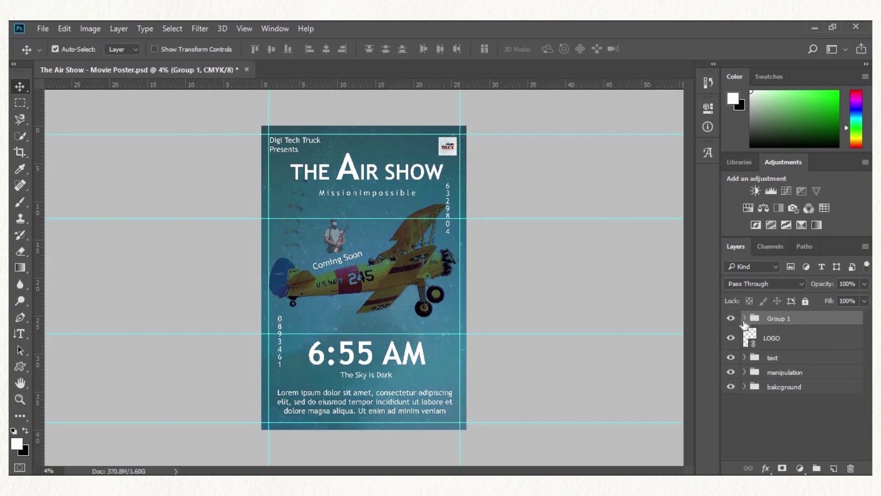
left_click(770, 344)
left_click_drag(775, 329, 776, 320)
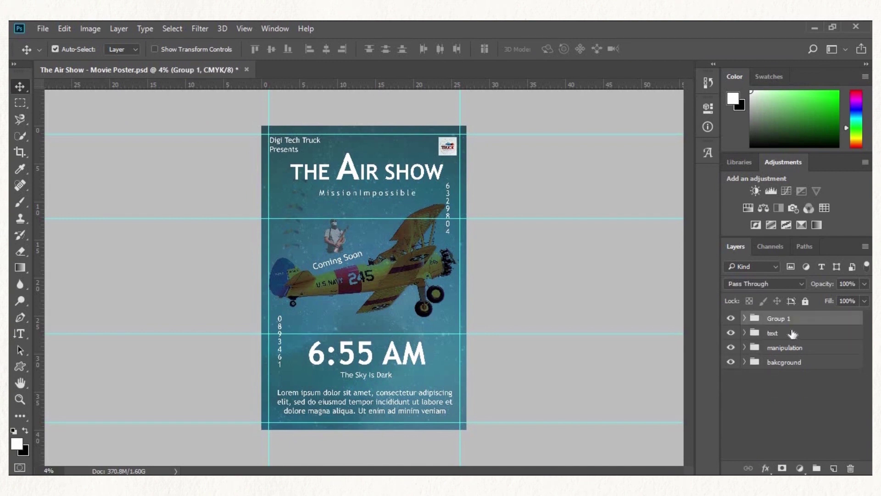
double_click(788, 319)
type("log")
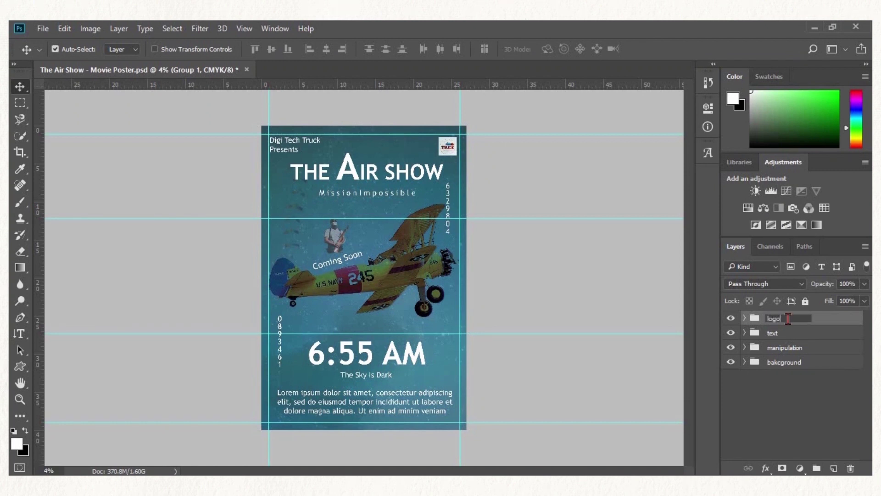
type("o")
key("Return")
key("ctrl")
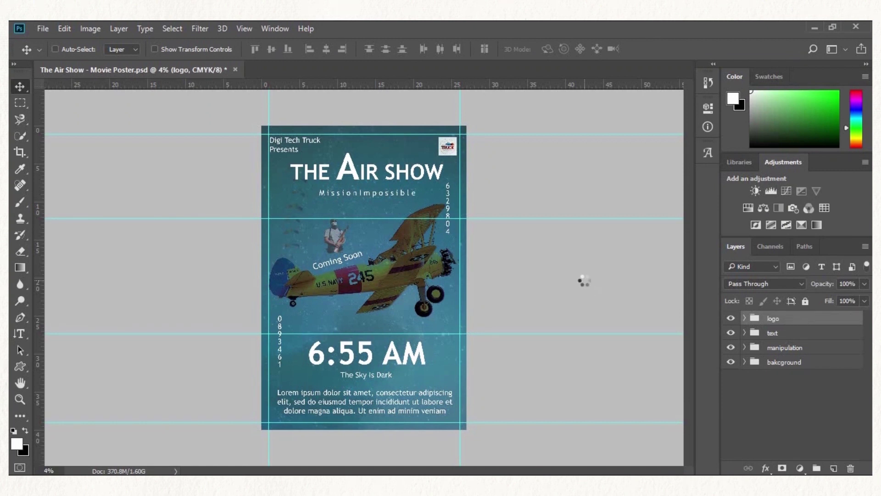
key("ctrl+s")
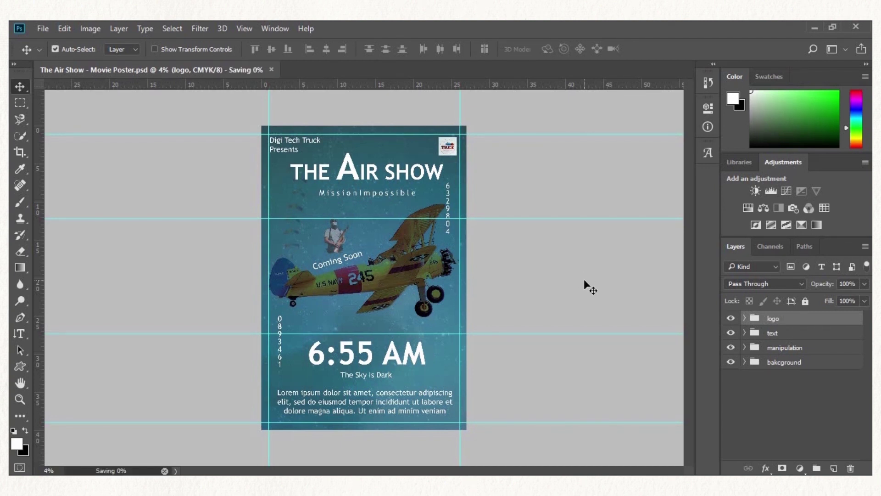
Inspect the poster composition up close around the biplane and check the overall layout
key("ctrl+plus")
key("ctrl+plus")
key("ctrl+plus")
key("ctrl+plus")
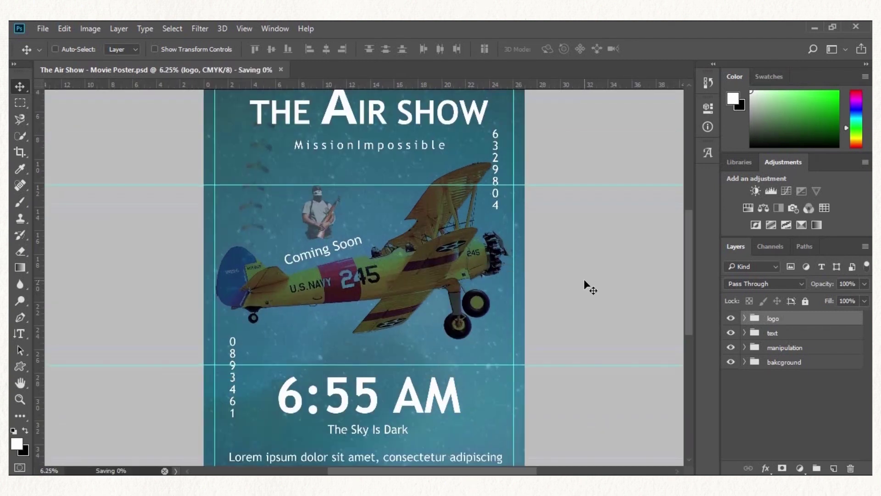
key("ctrl+plus")
key("ctrl+minus")
key("ctrl+minus")
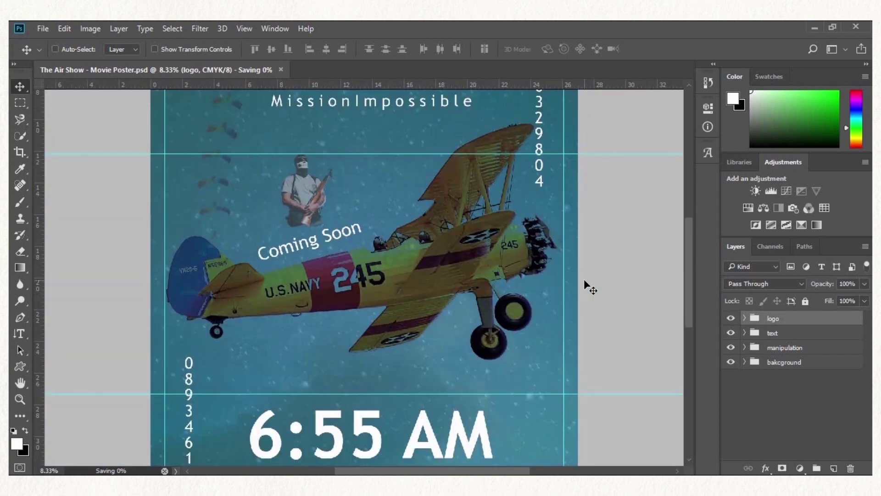
key("ctrl+minus")
key("ctrl+minus")
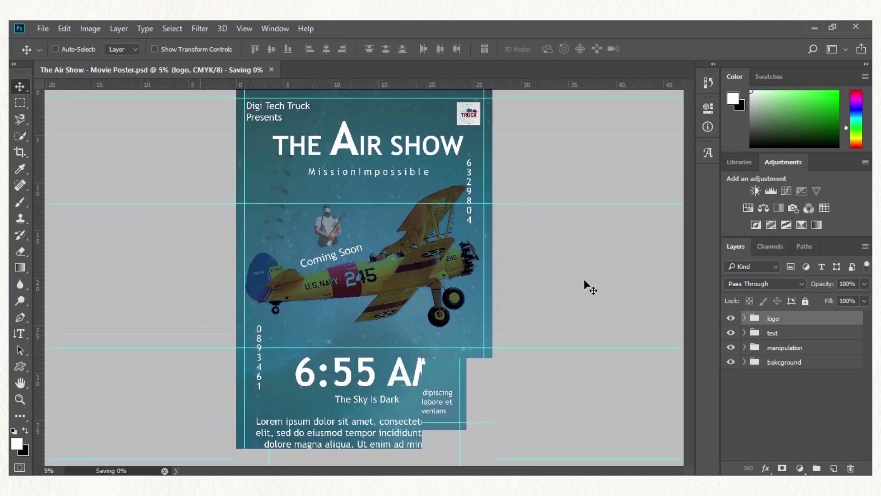